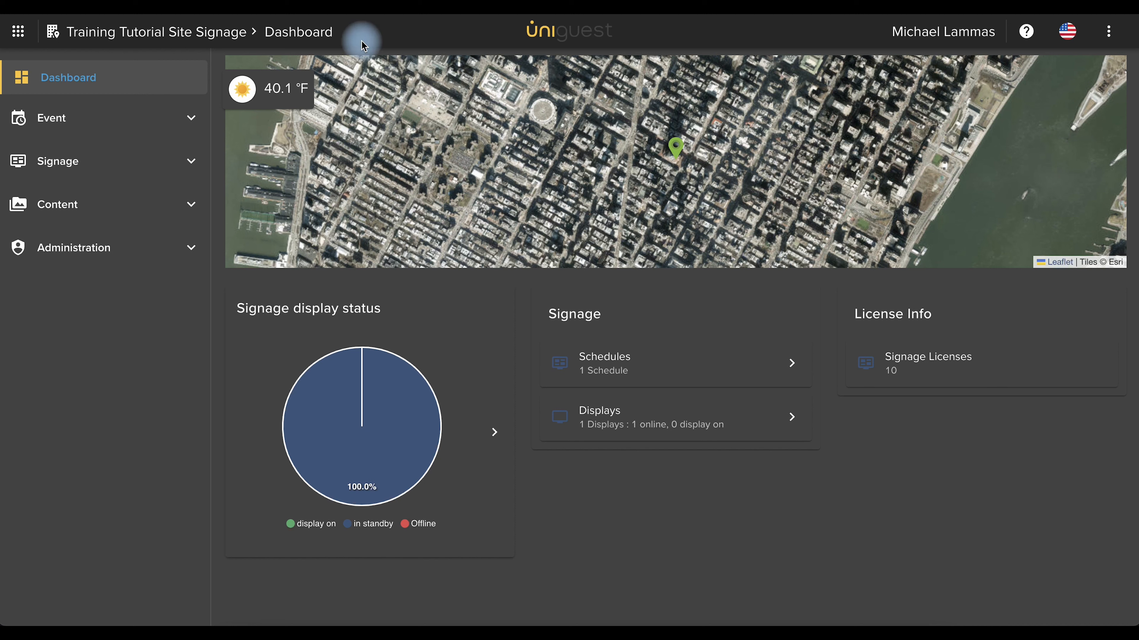
Open the Training Room 1 schedule from the signage schedules and start managing its default content
click(49, 169)
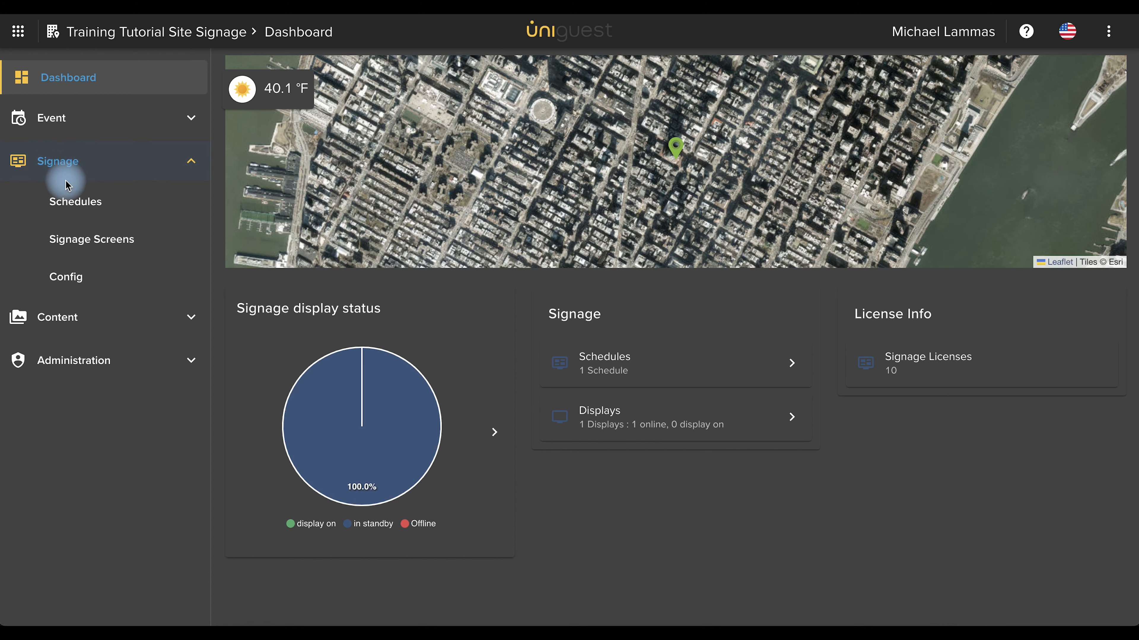
click(78, 209)
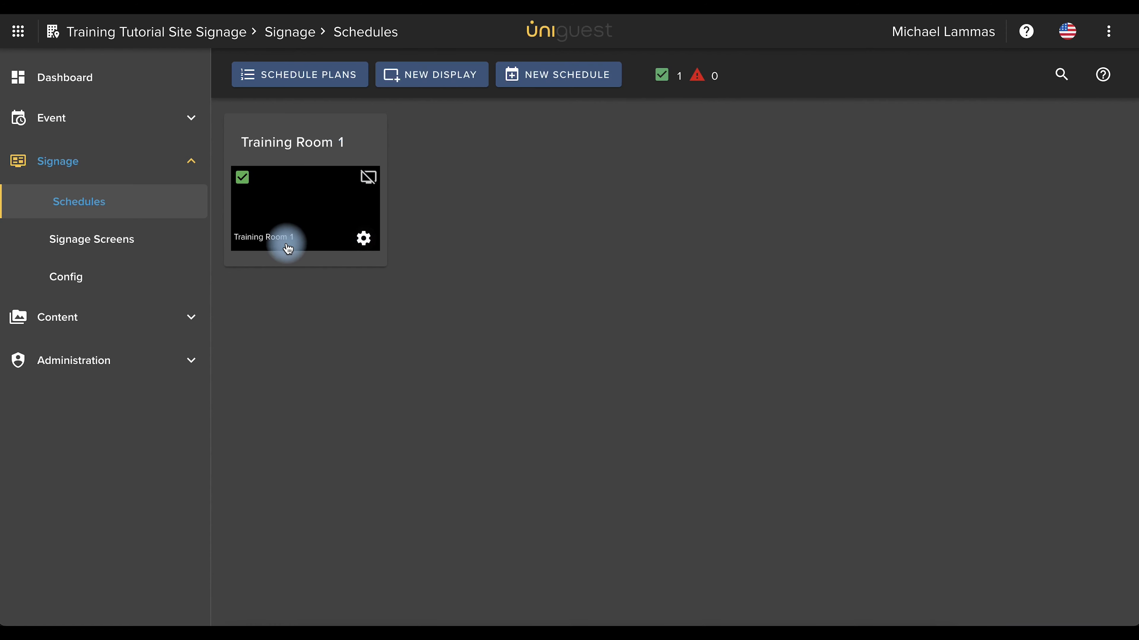
click(287, 210)
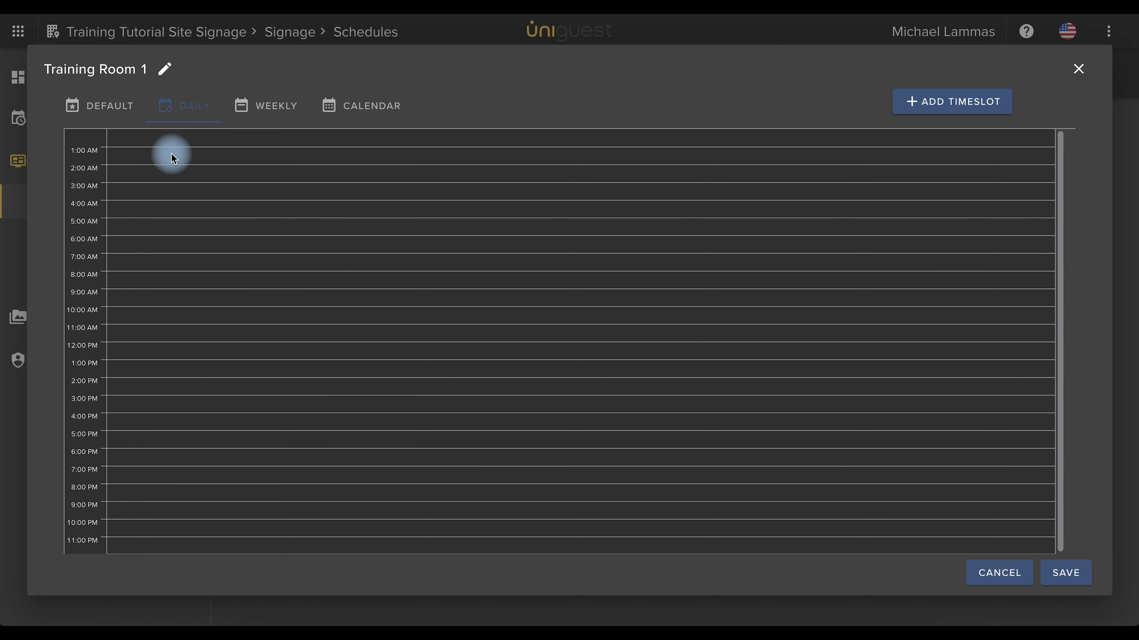
click(98, 111)
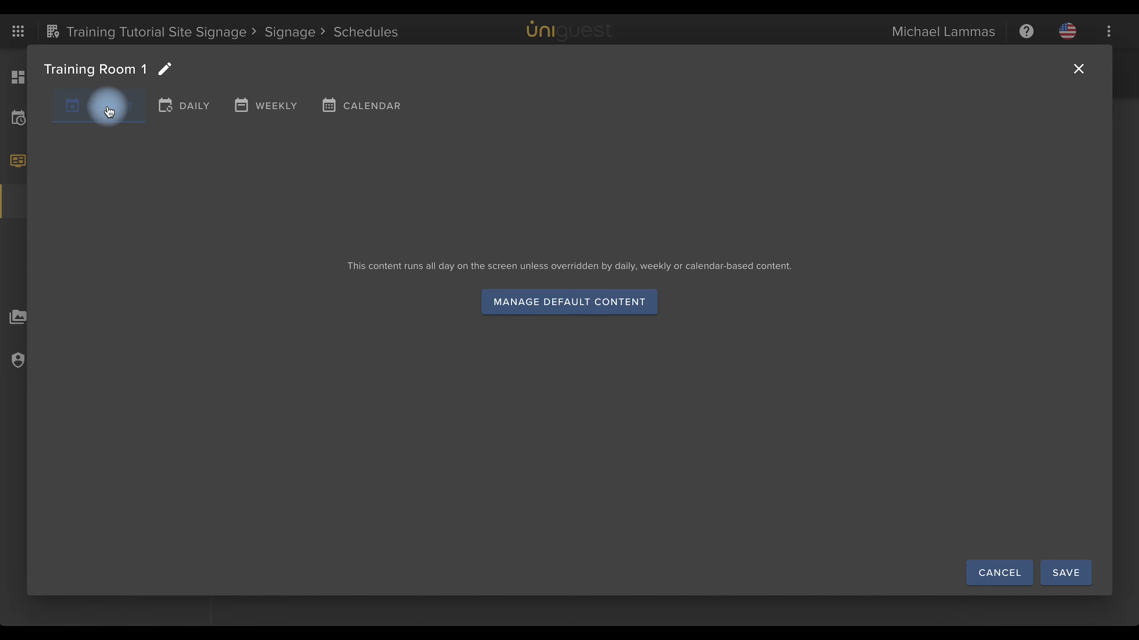
click(538, 305)
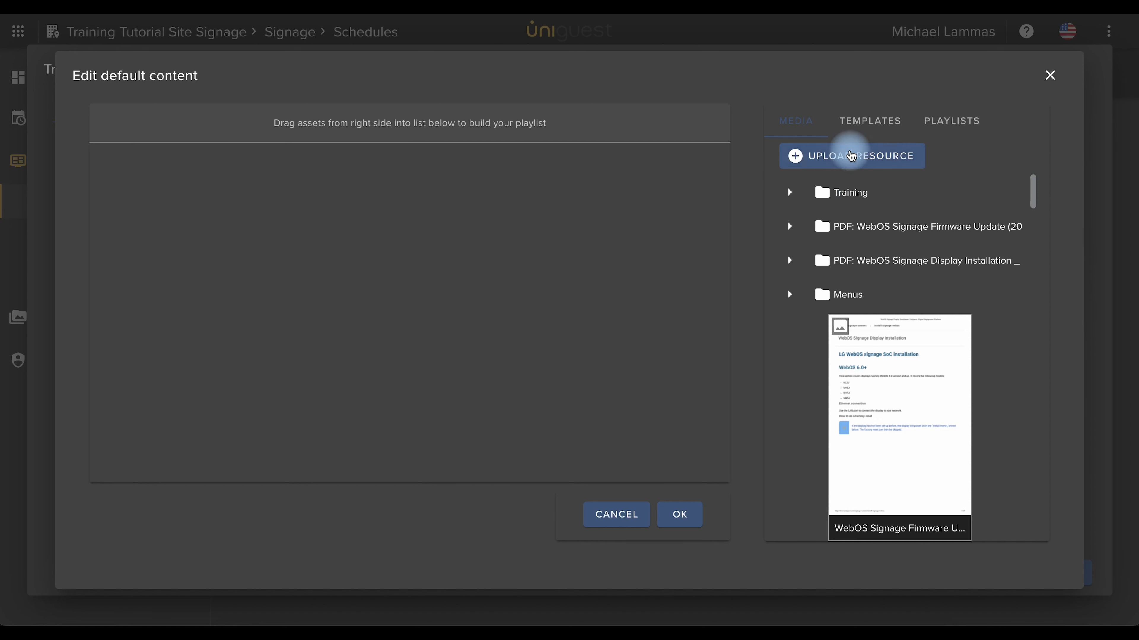
Add the January template from the Qtr1 folder to the default content playlist
click(865, 131)
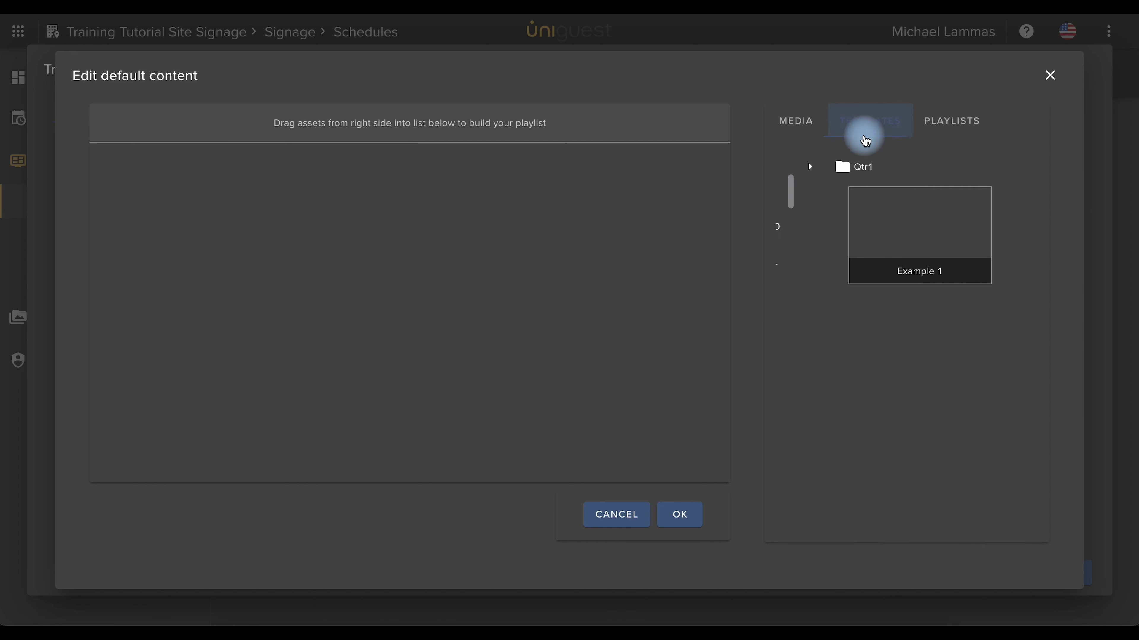
click(956, 126)
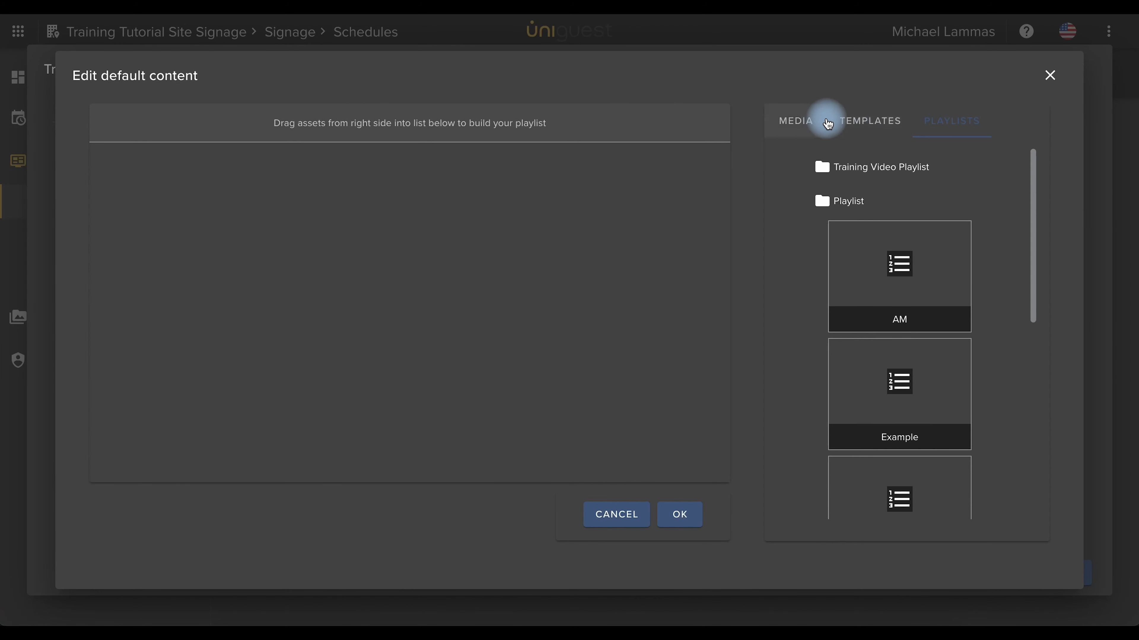
click(846, 123)
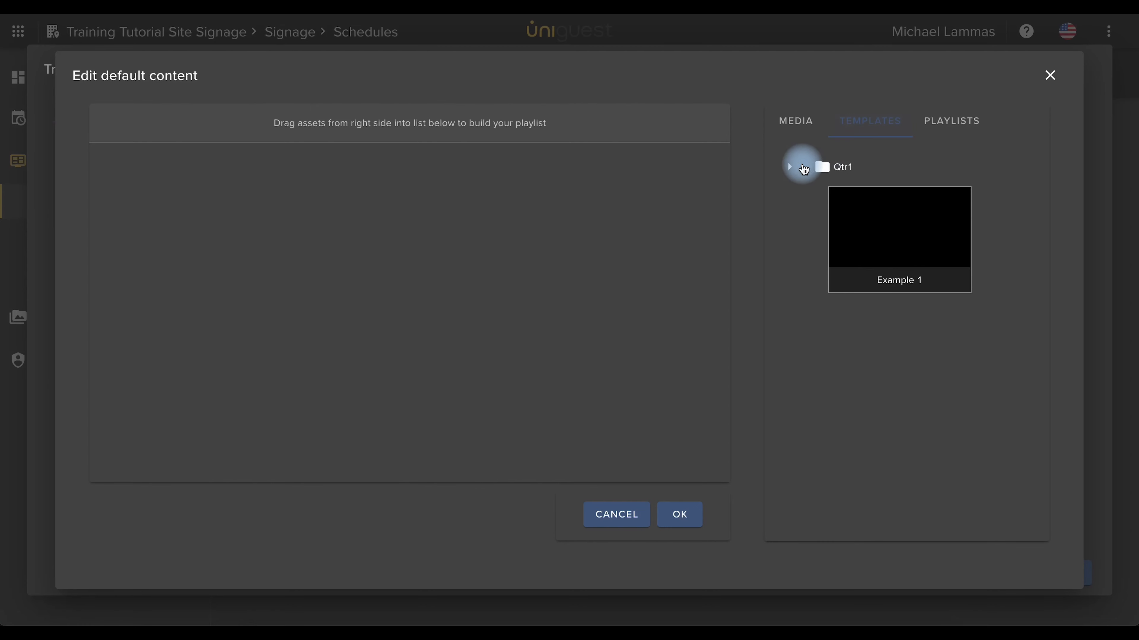
click(819, 168)
mouse_move(904, 230)
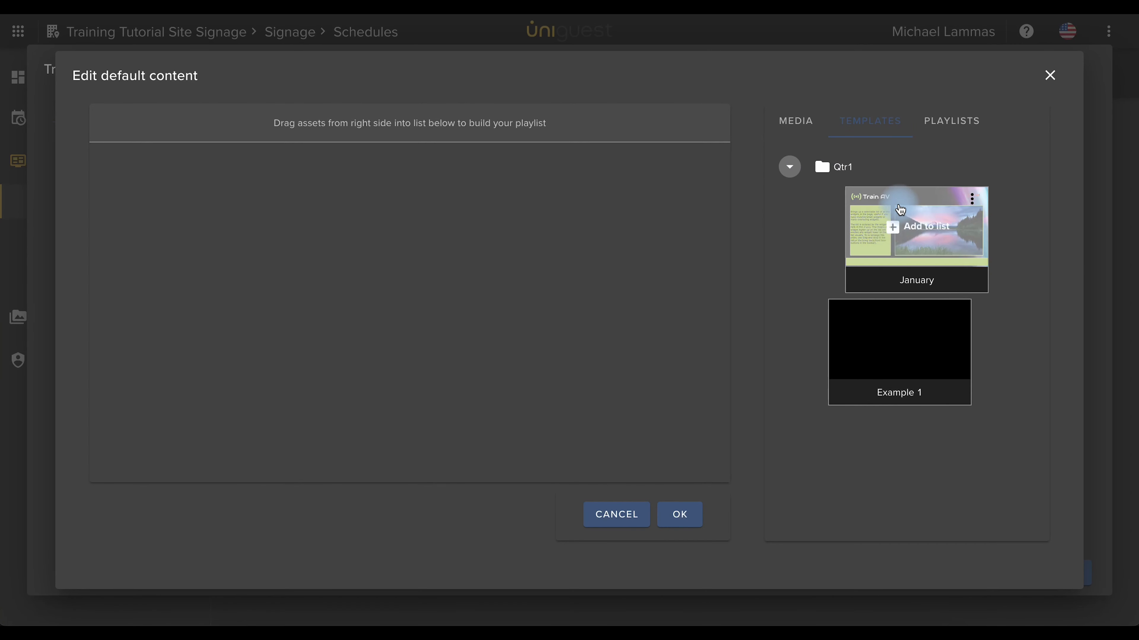
drag(904, 230, 520, 185)
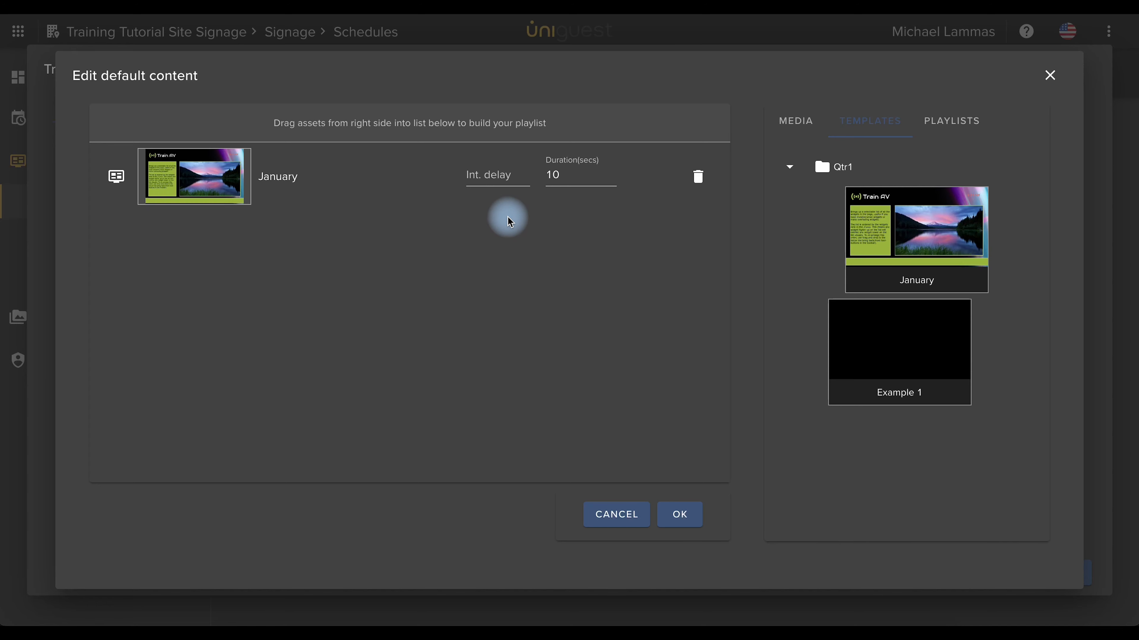
Confirm the default content, save the Training Room 1 schedule and push the update to the affected screens immediately
click(680, 516)
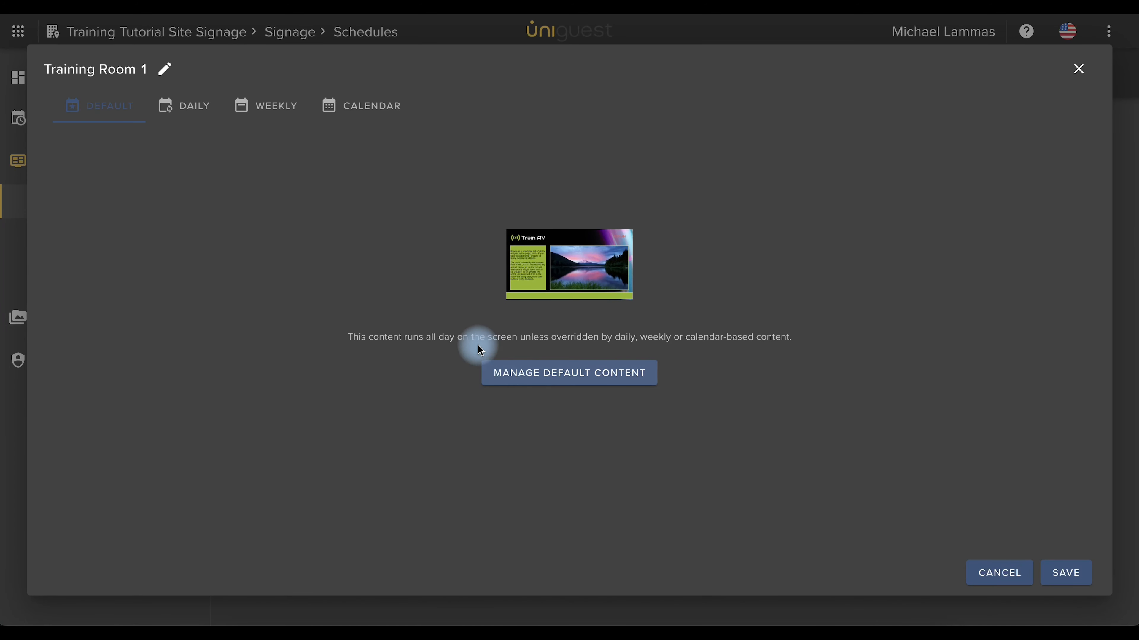
click(1059, 574)
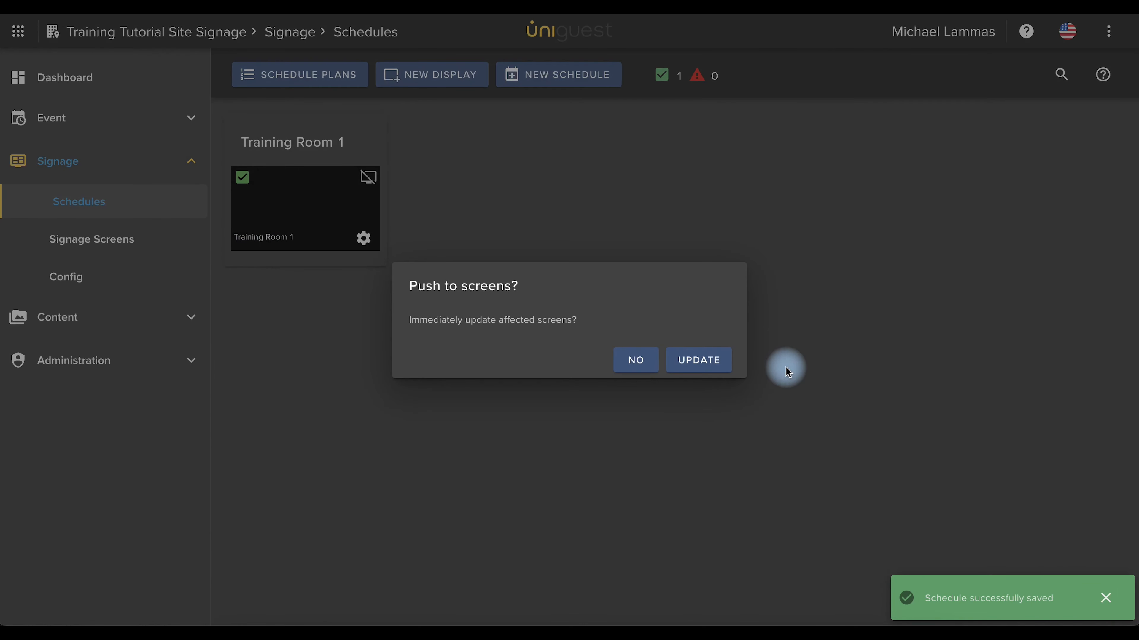
click(698, 360)
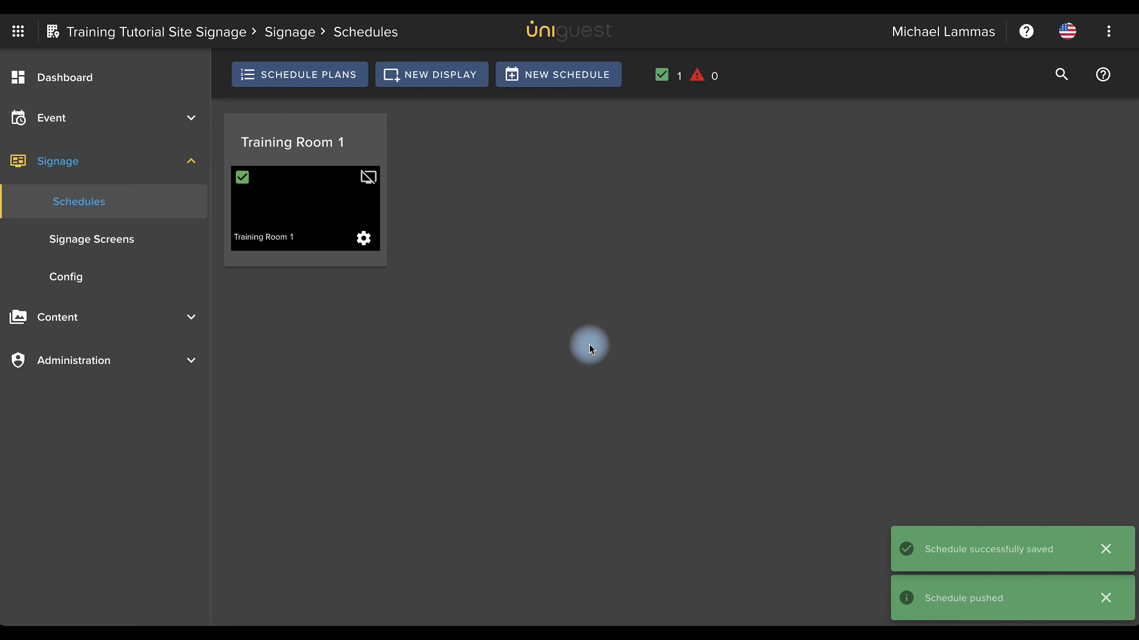
Preview the content playing on the Training Room 1 display, then close the preview and the display details
click(367, 241)
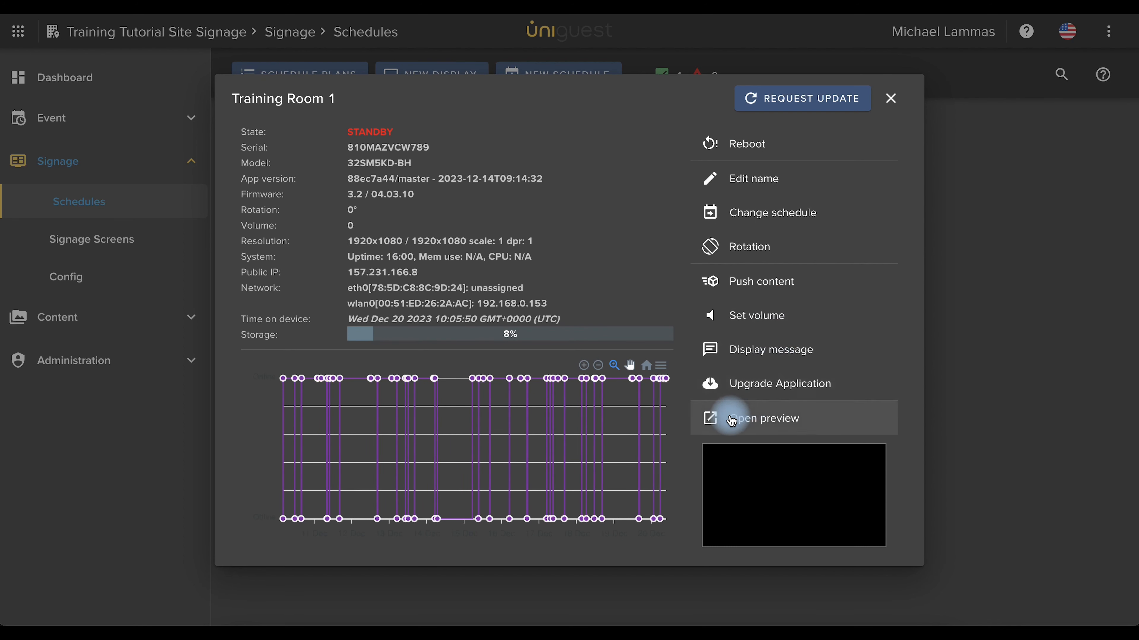
click(752, 426)
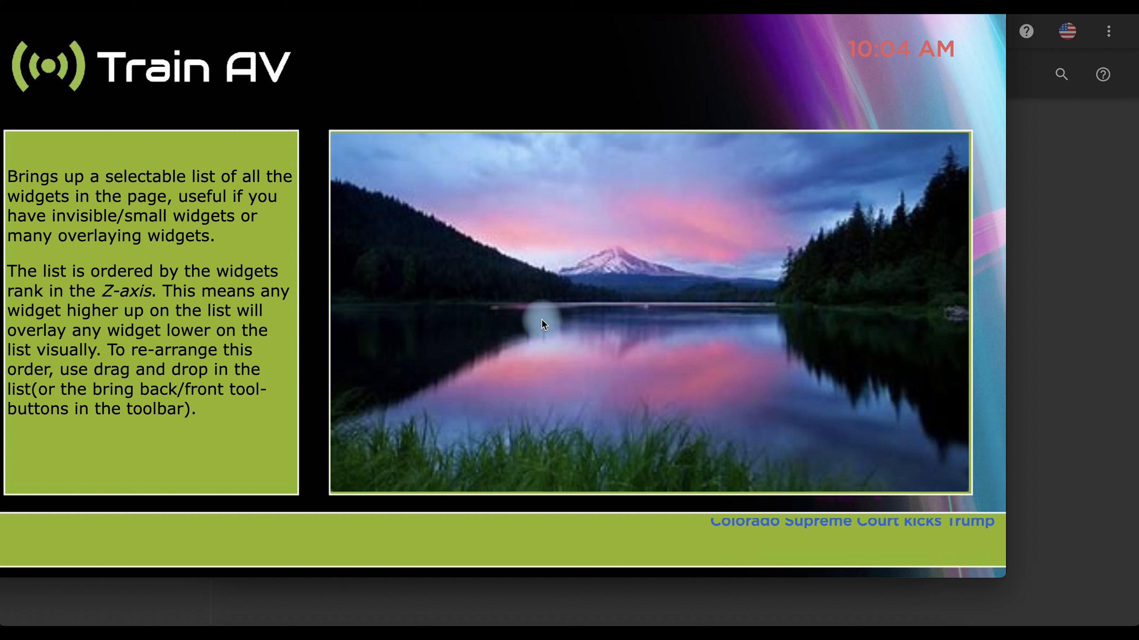
click(2, 2)
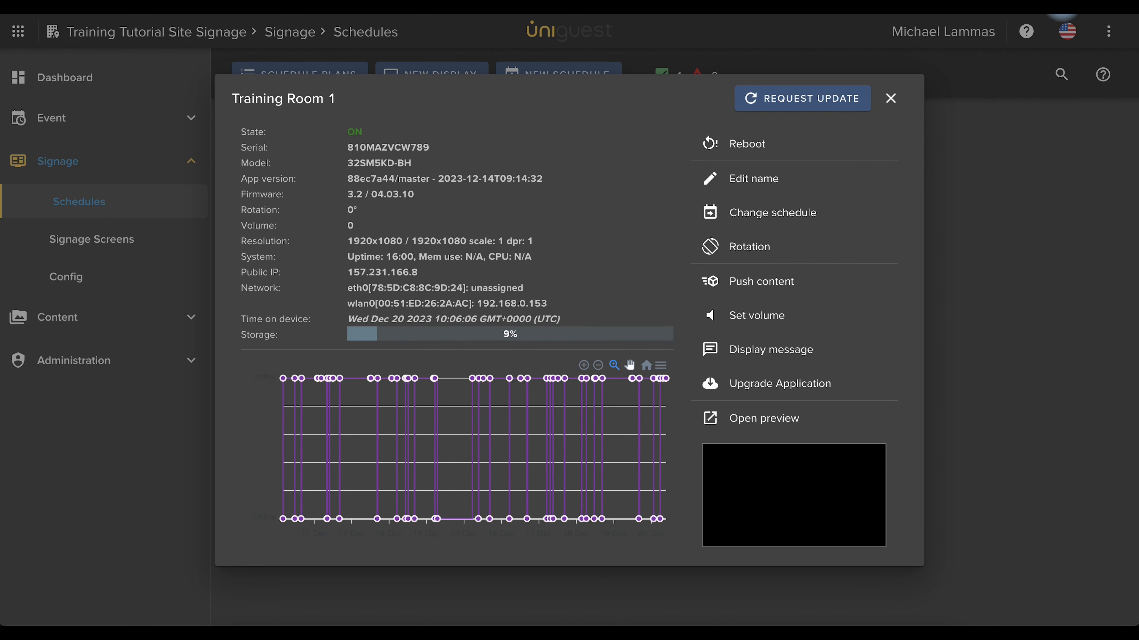
click(891, 99)
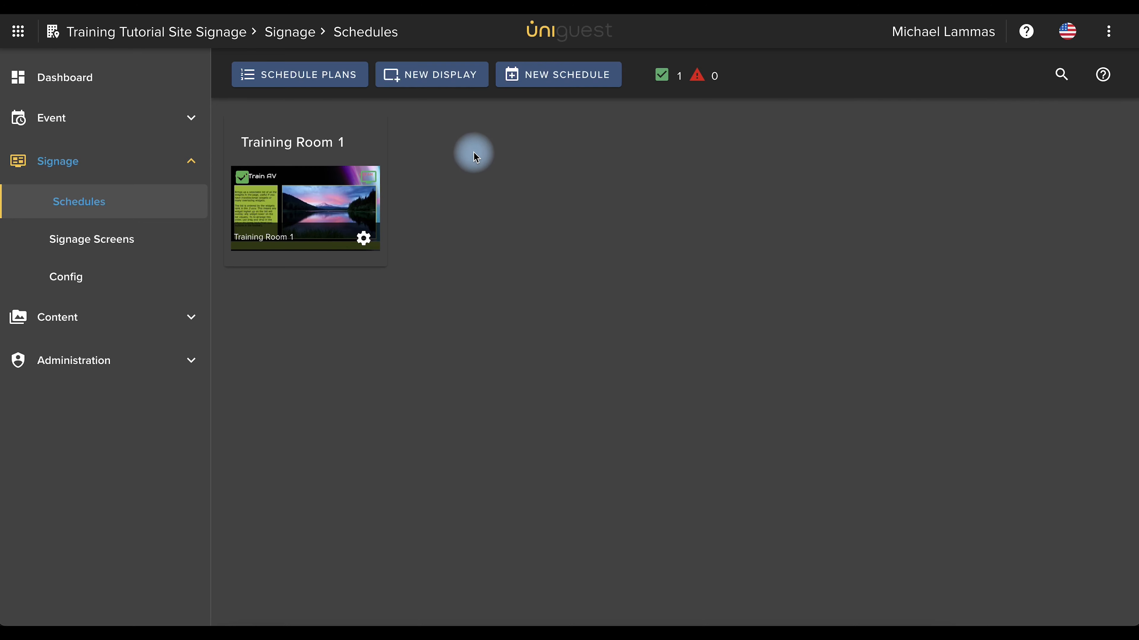
Reopen the Training Room 1 schedule and review its weekly and calendar timetables before returning to the daily one
click(299, 207)
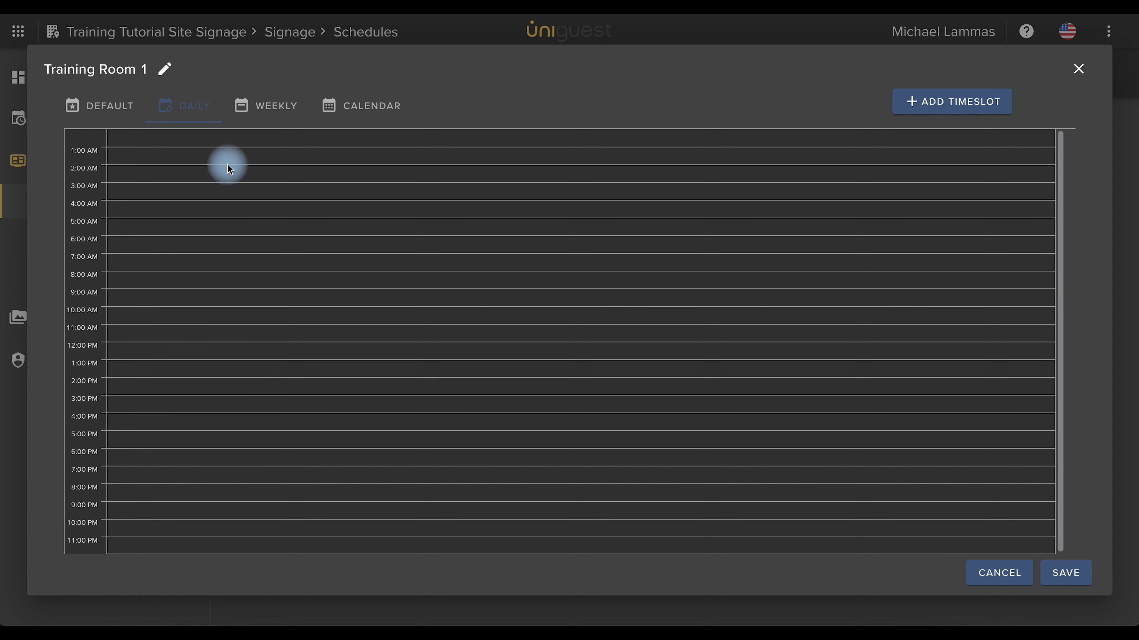
click(263, 110)
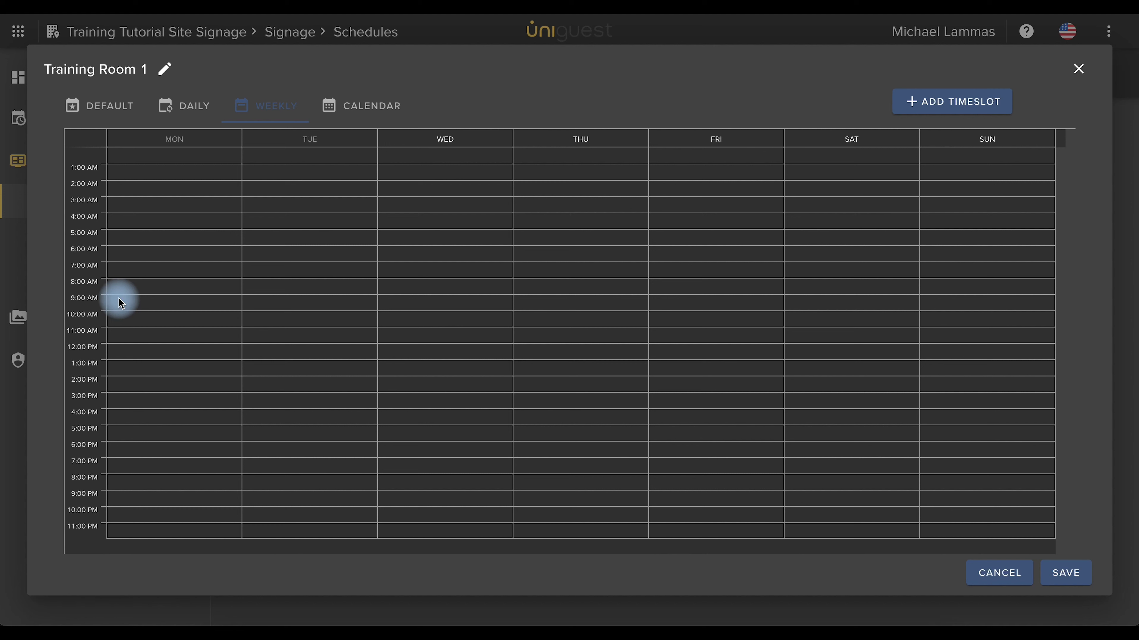
click(336, 107)
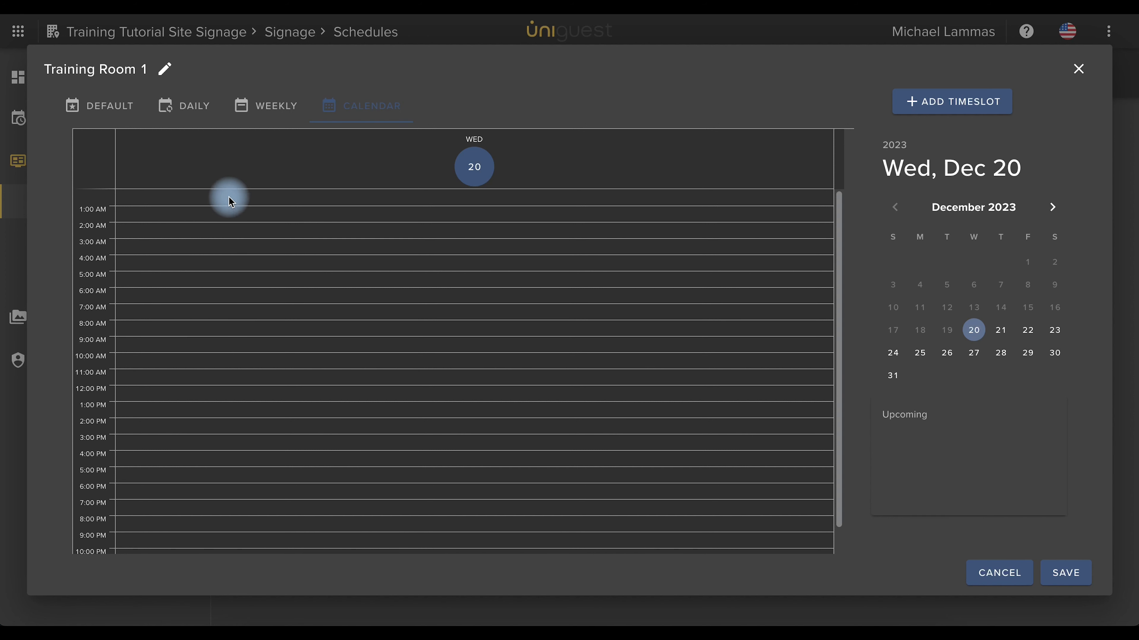
click(167, 114)
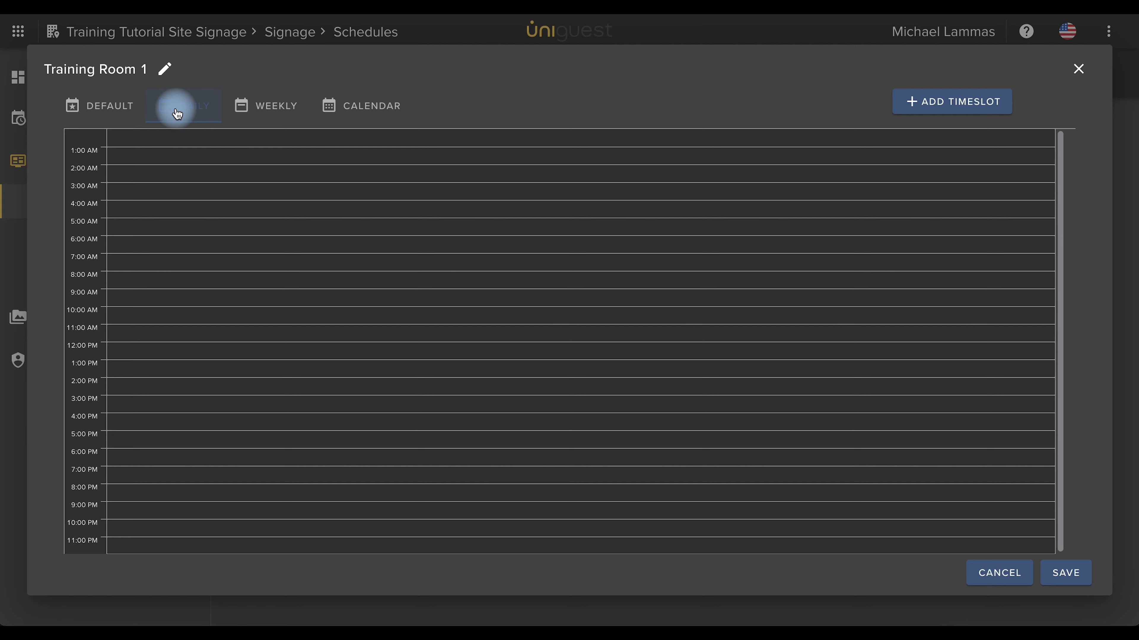
click(908, 109)
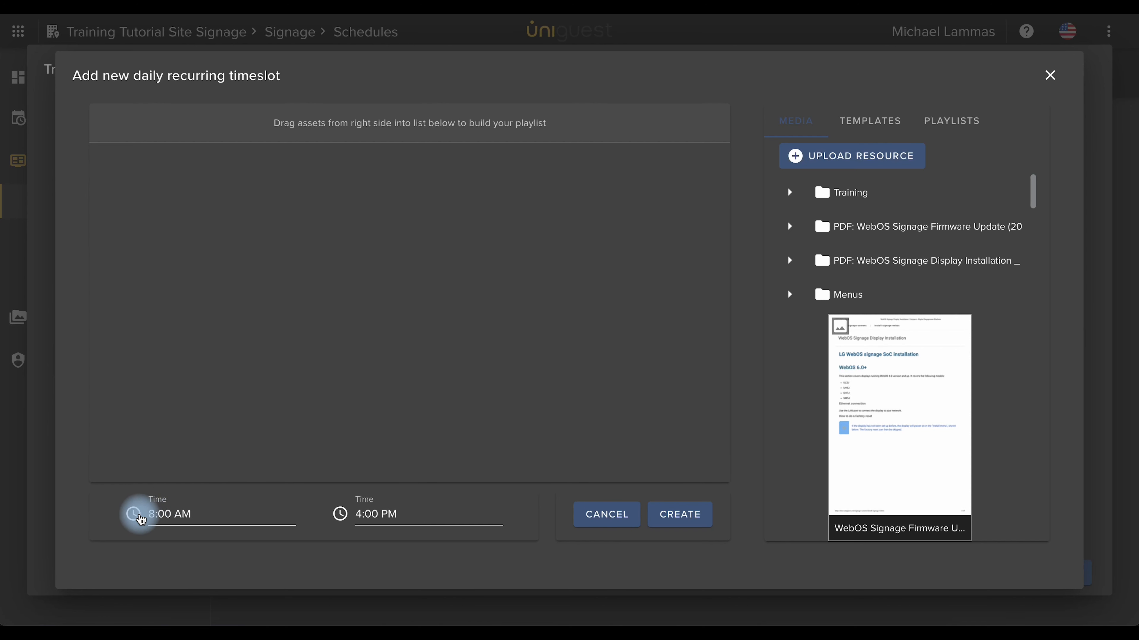
click(134, 515)
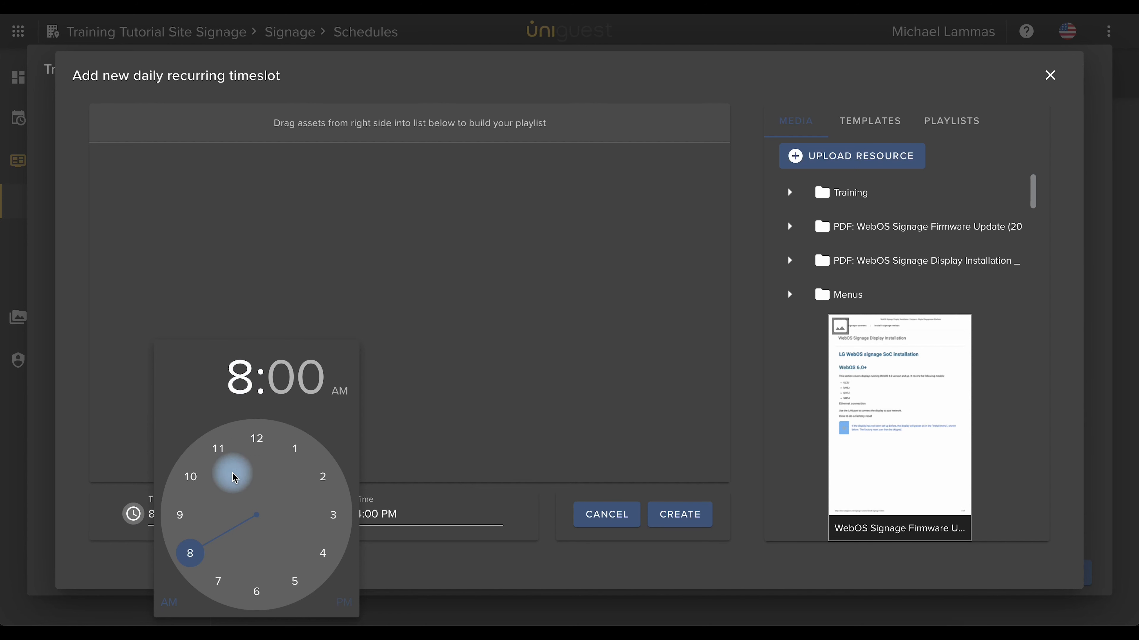
drag(191, 543, 242, 555)
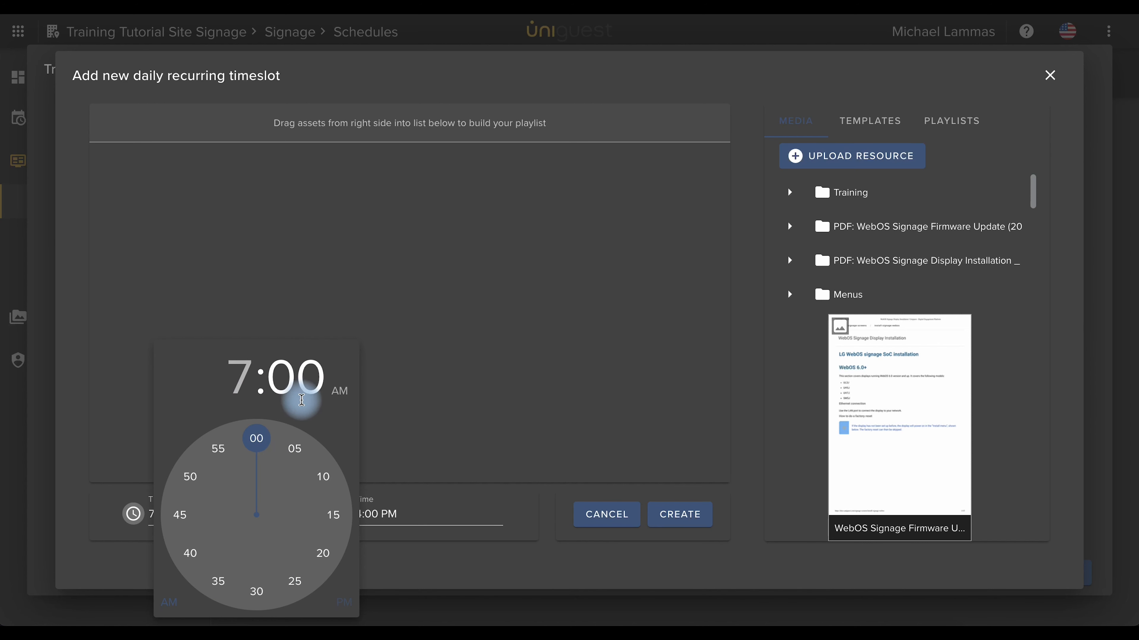
drag(254, 442, 257, 546)
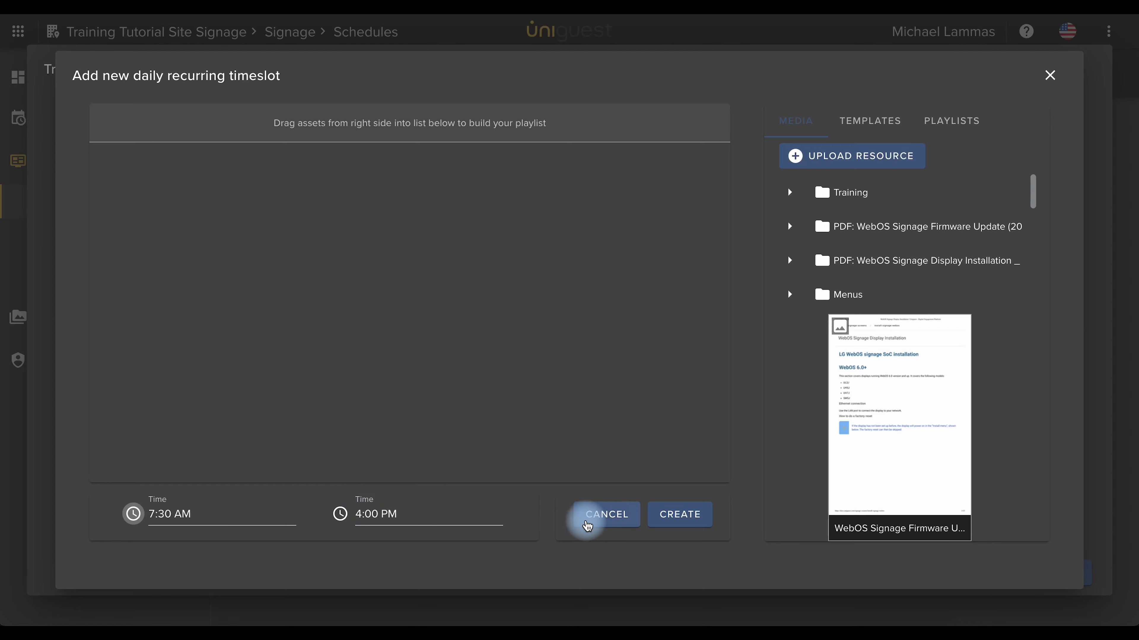
click(593, 514)
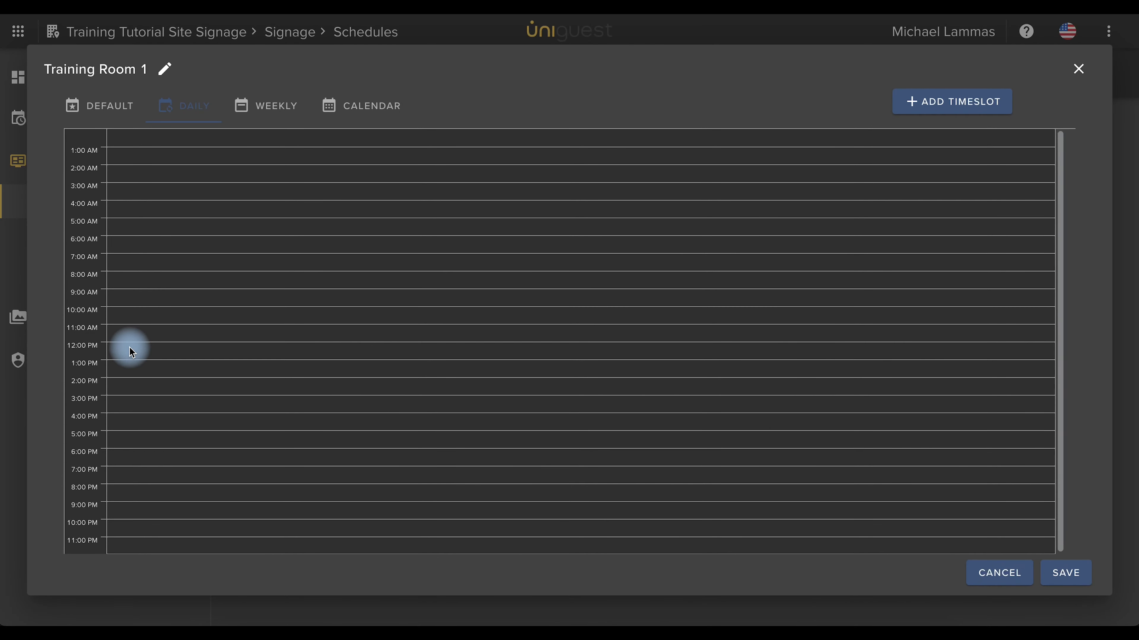
Create a daily recurring timeslot around midday and set it to run from 12:00 PM to 2:00 PM
click(130, 351)
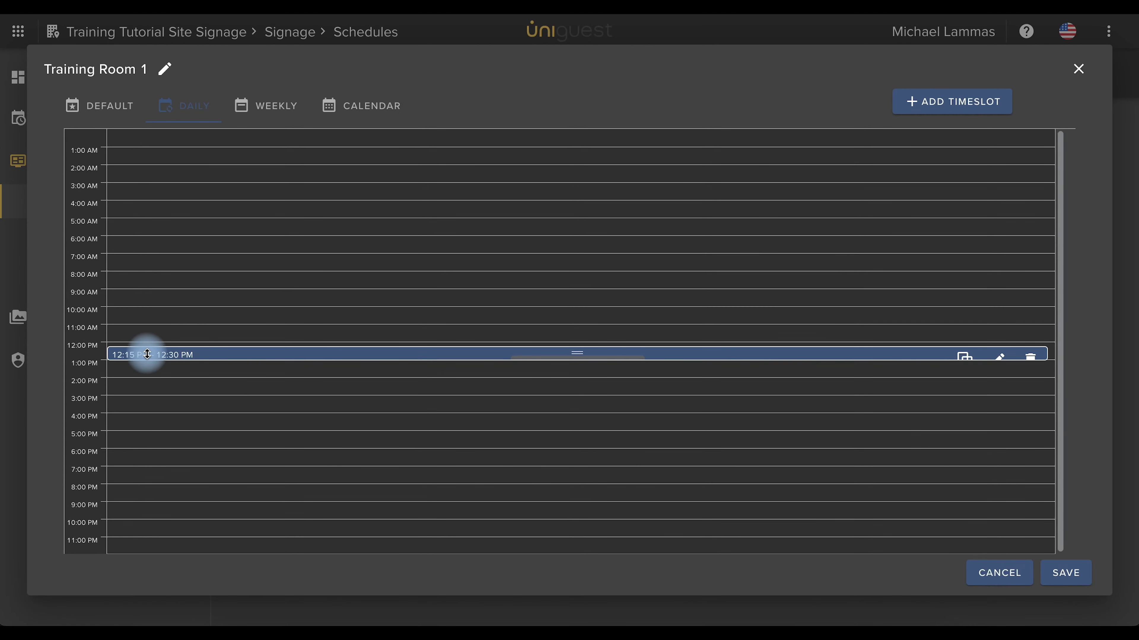
click(129, 354)
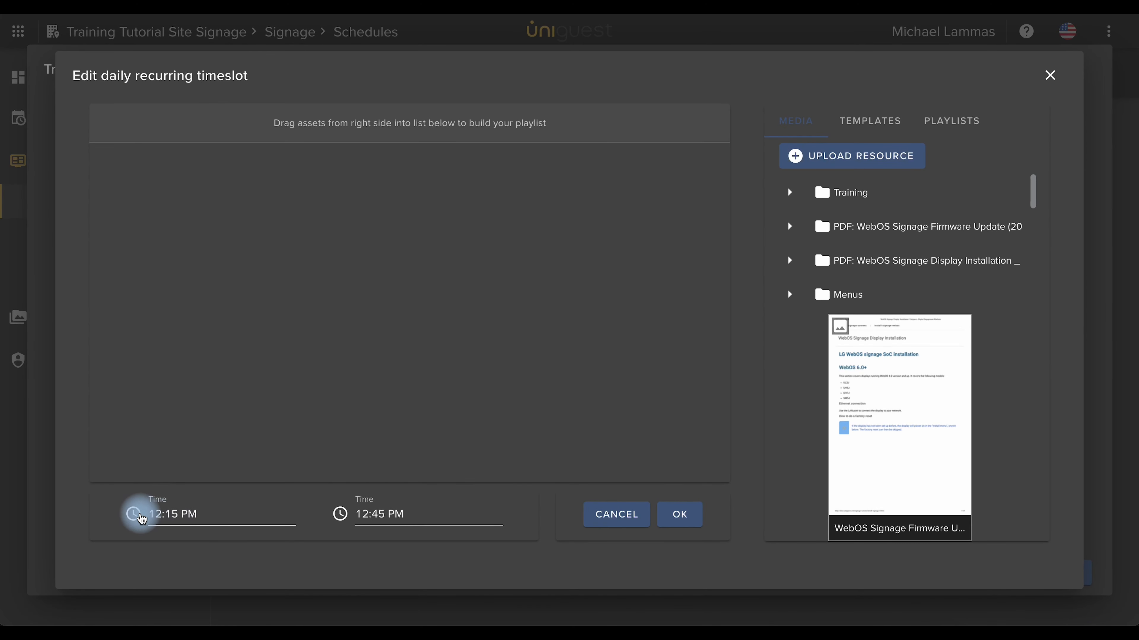
click(150, 515)
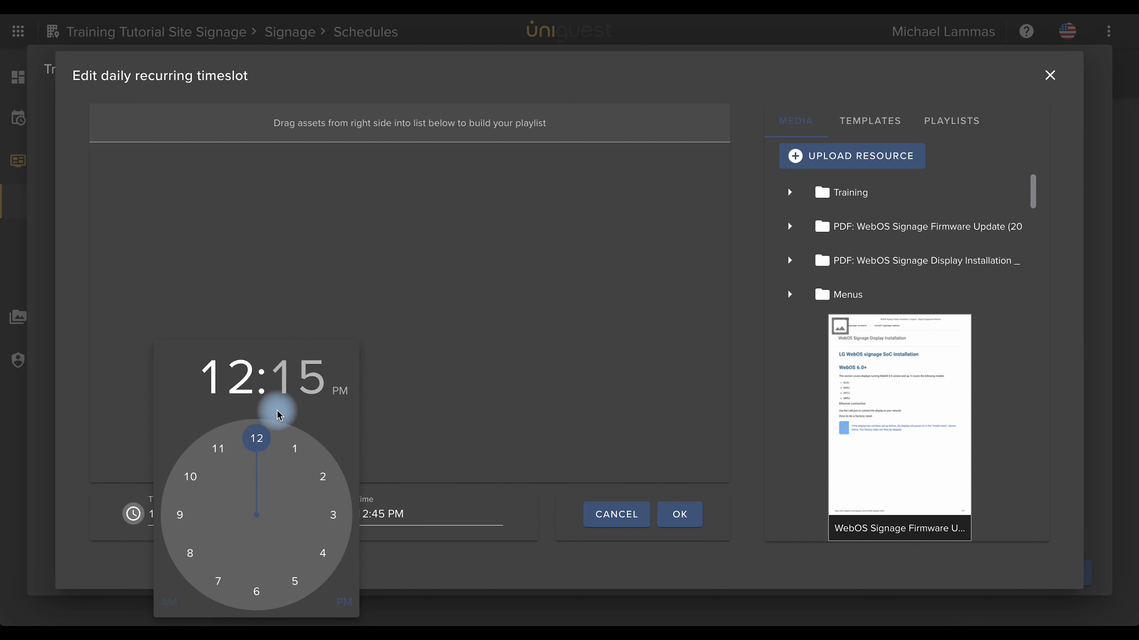
click(303, 387)
click(254, 444)
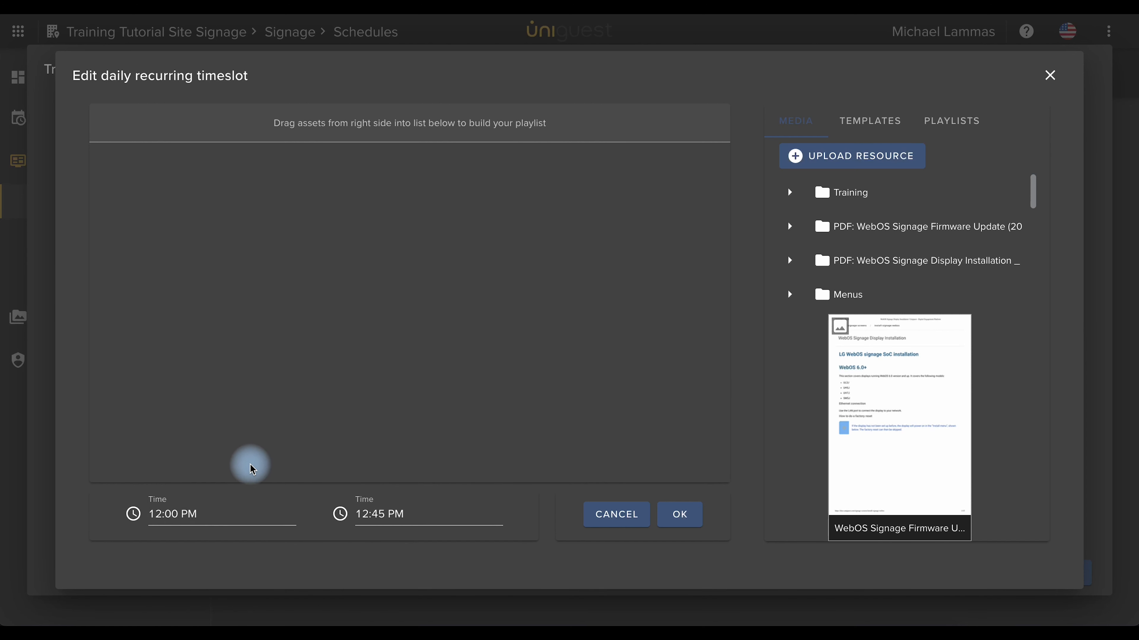
click(341, 514)
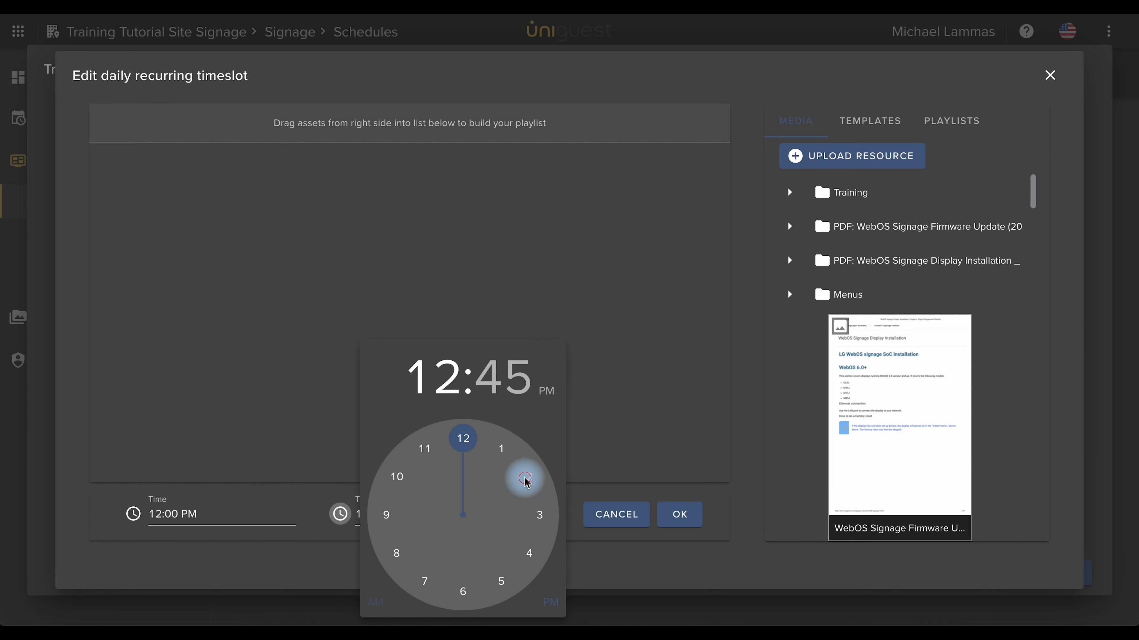
click(525, 480)
click(463, 439)
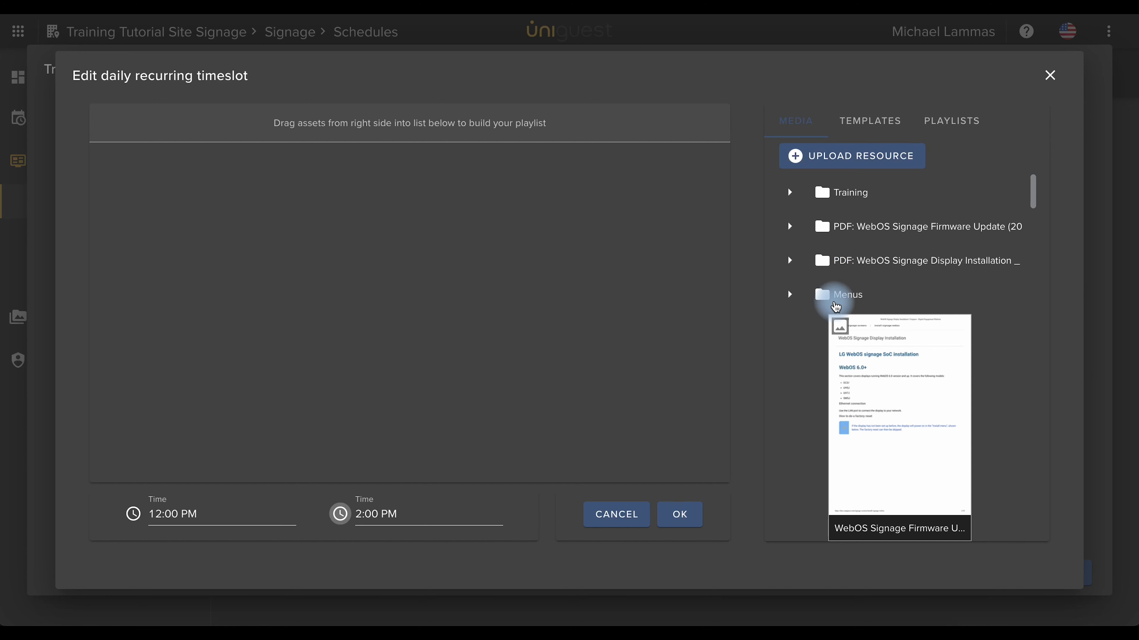
Add the menu image from the Menus media folder to the timeslot's playlist with a duration of 10 seconds
click(790, 296)
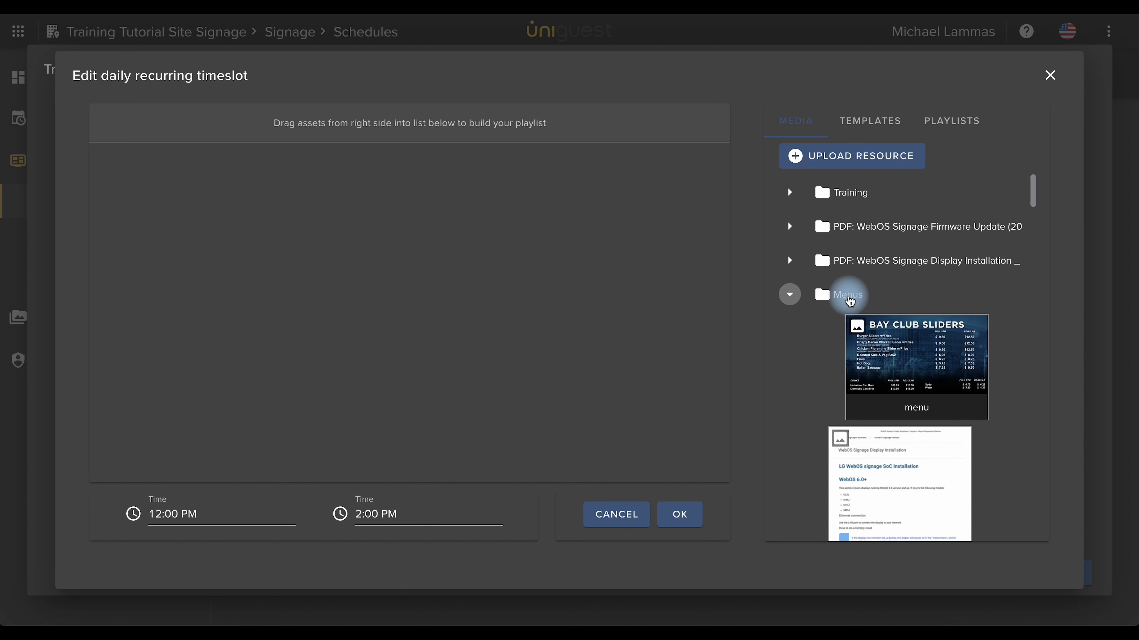
mouse_move(901, 353)
scroll(902, 352, down, 1)
drag(901, 353, 251, 207)
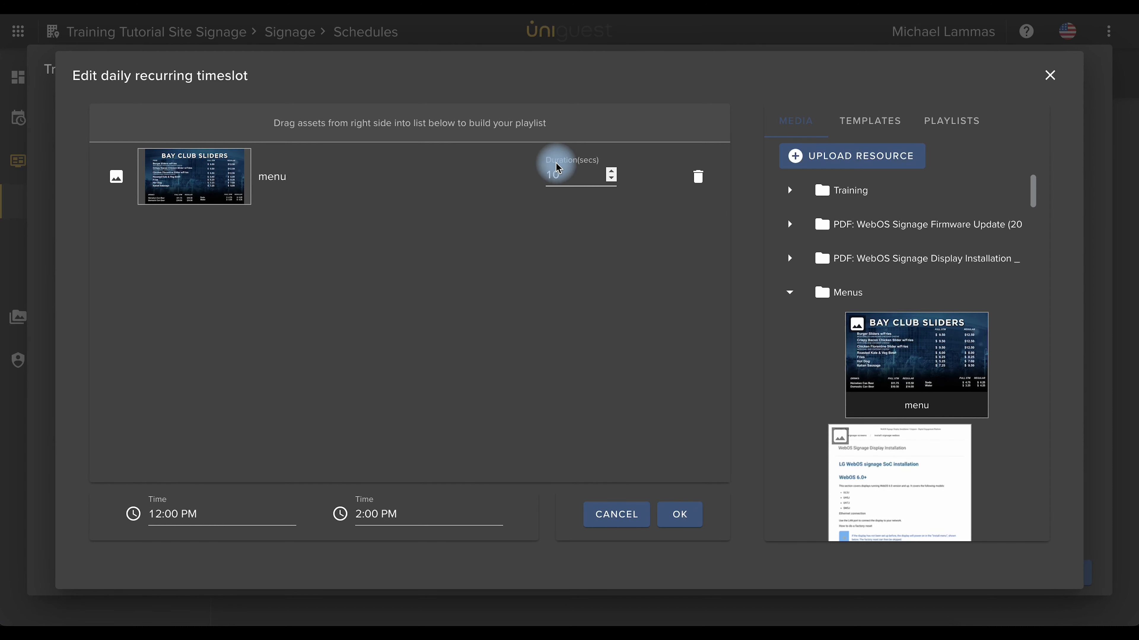
double_click(561, 179)
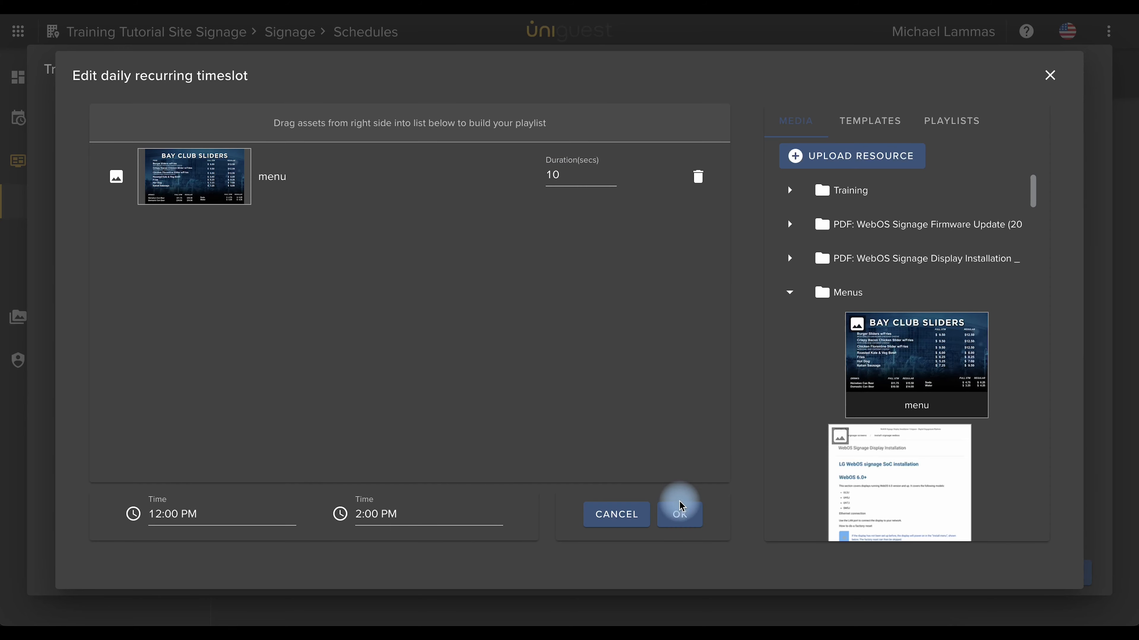
Confirm the lunchtime timeslot, save the Training Room 1 schedule and push the update to the affected screens
click(679, 513)
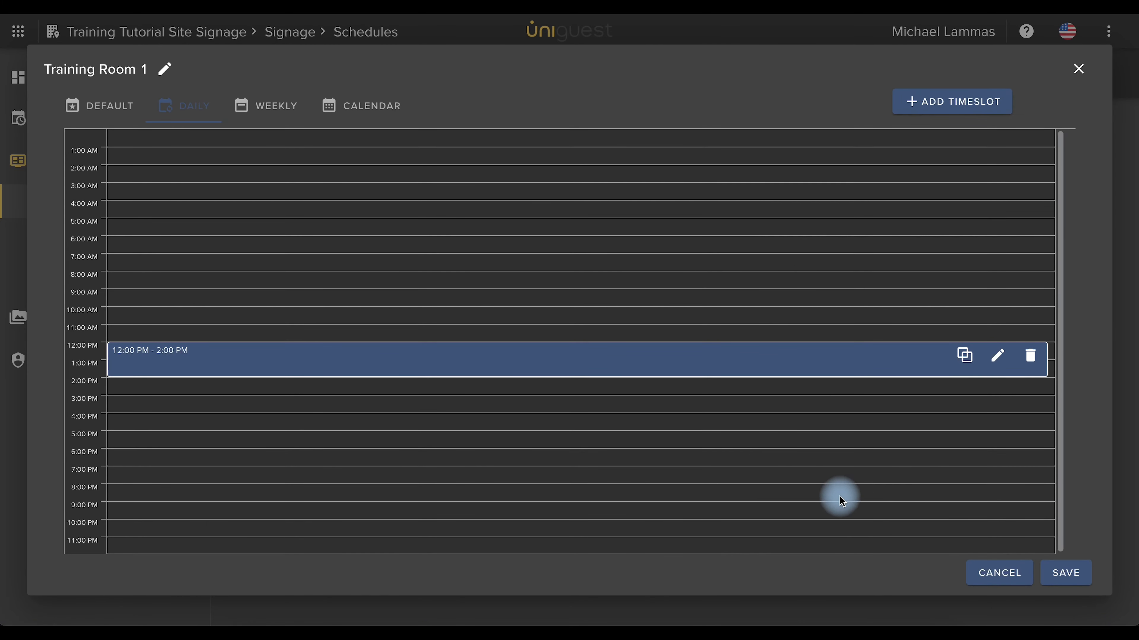
click(1056, 573)
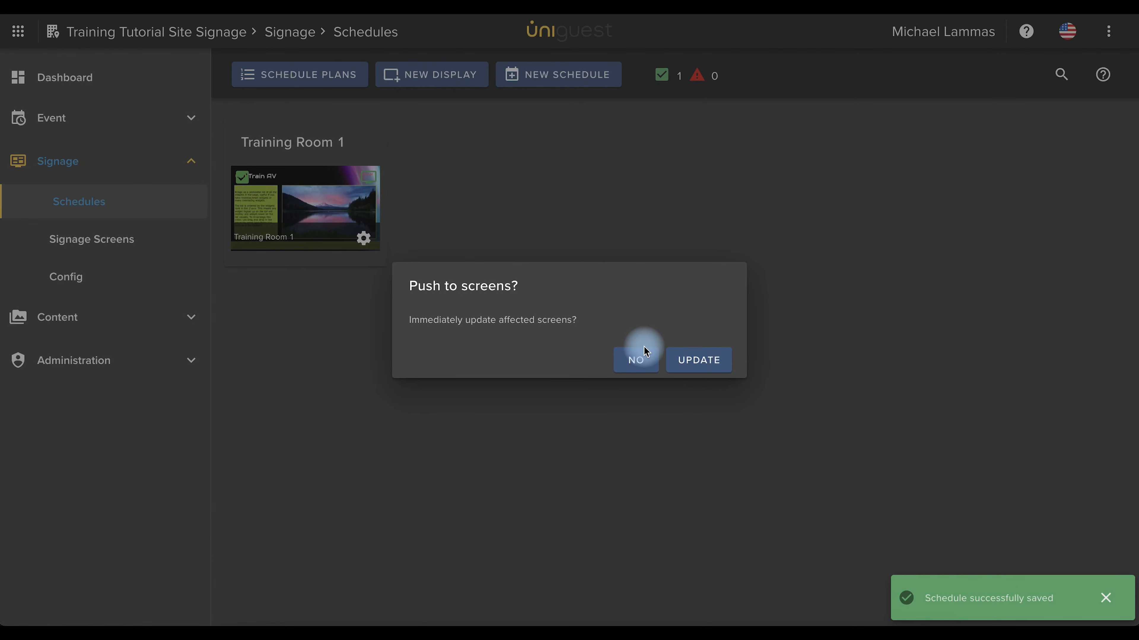
click(684, 361)
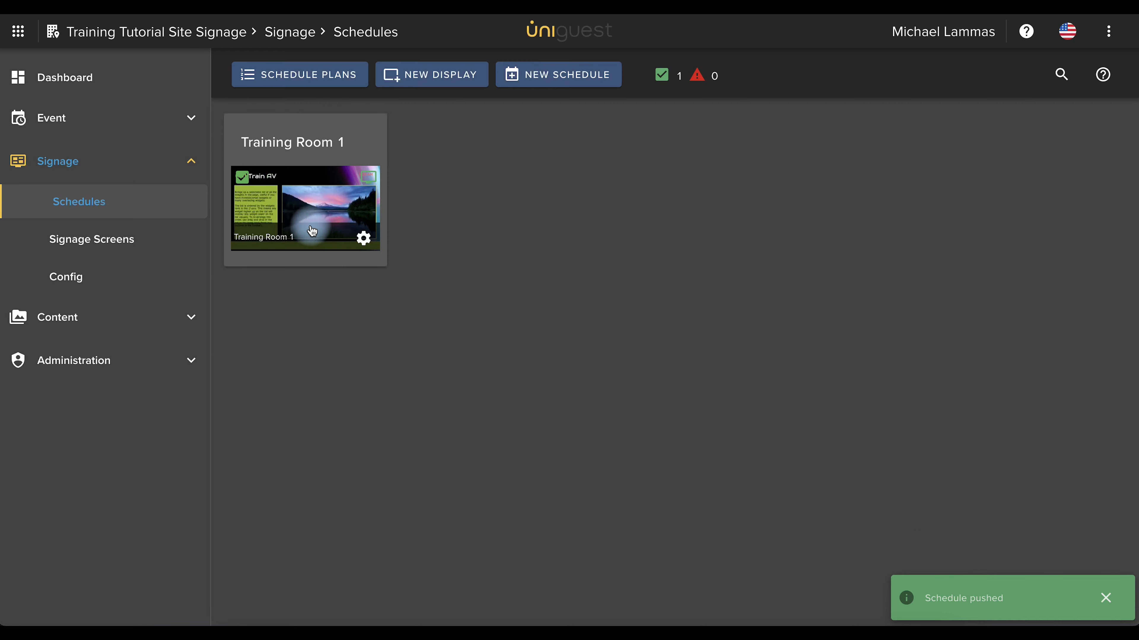
Reopen the Training Room 1 schedule, create a weekly timeslot on Friday from 5:30 PM to 6:00 PM and open it for editing
click(292, 209)
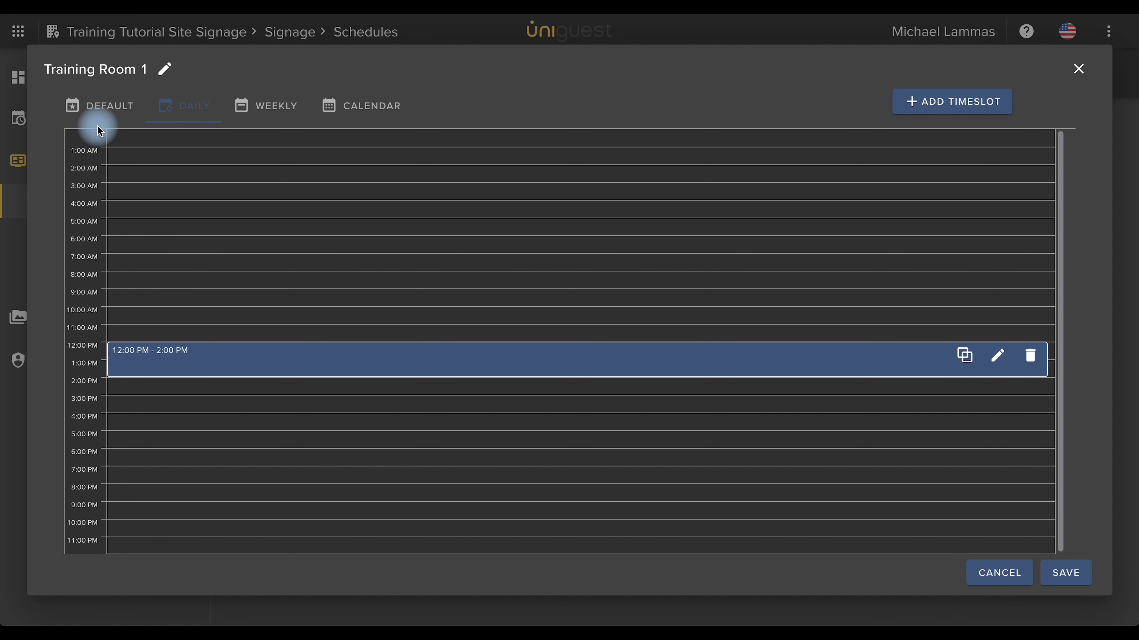
click(249, 115)
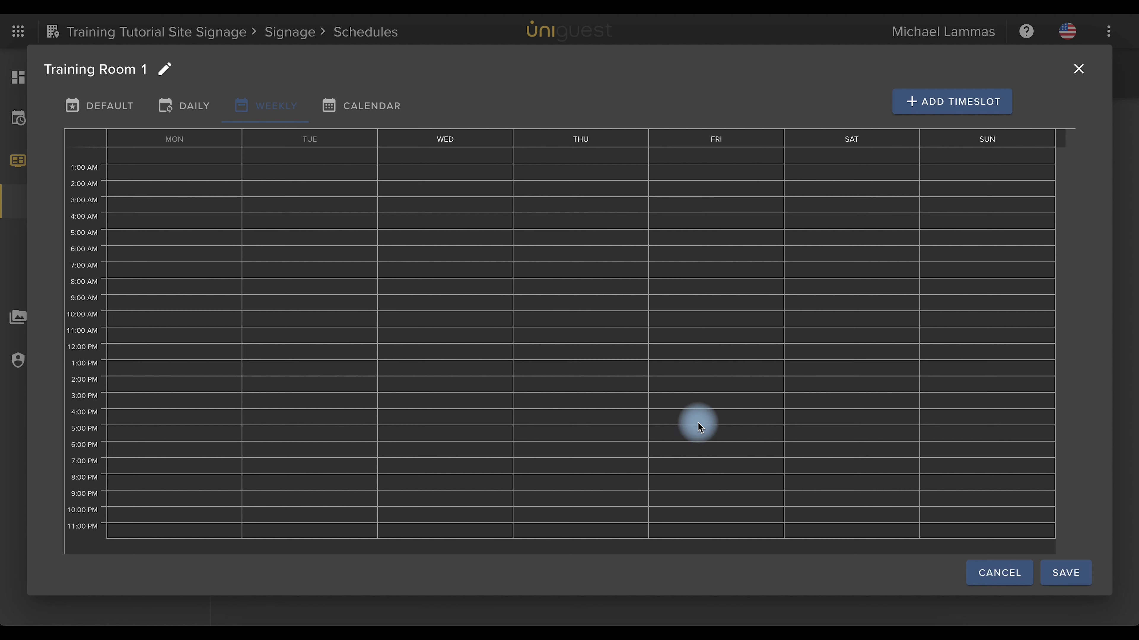
click(688, 433)
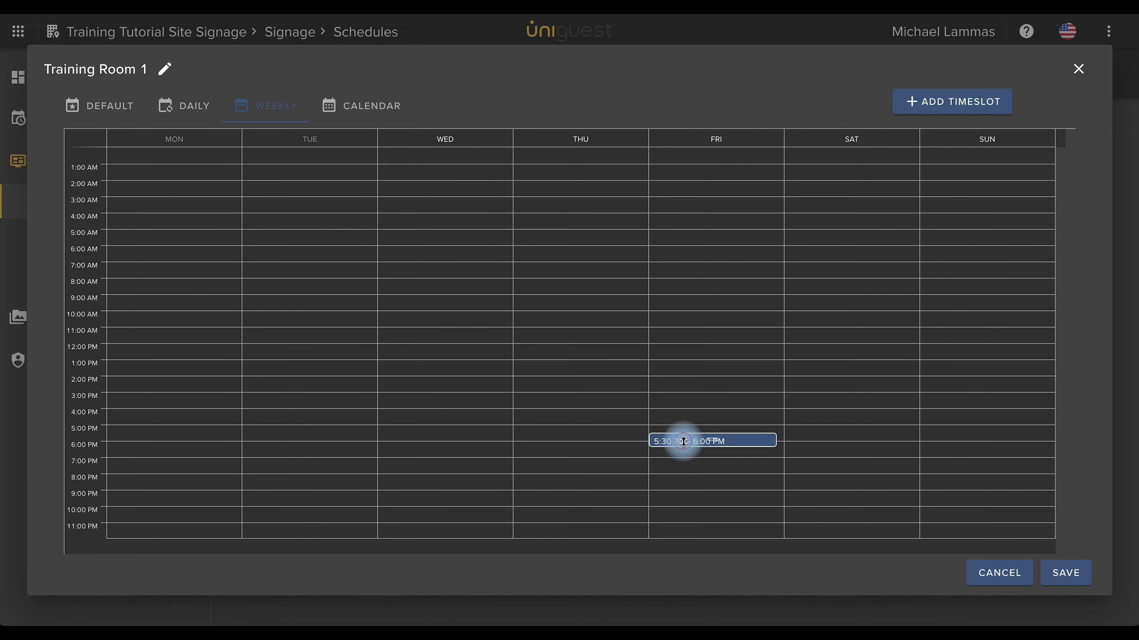
click(682, 441)
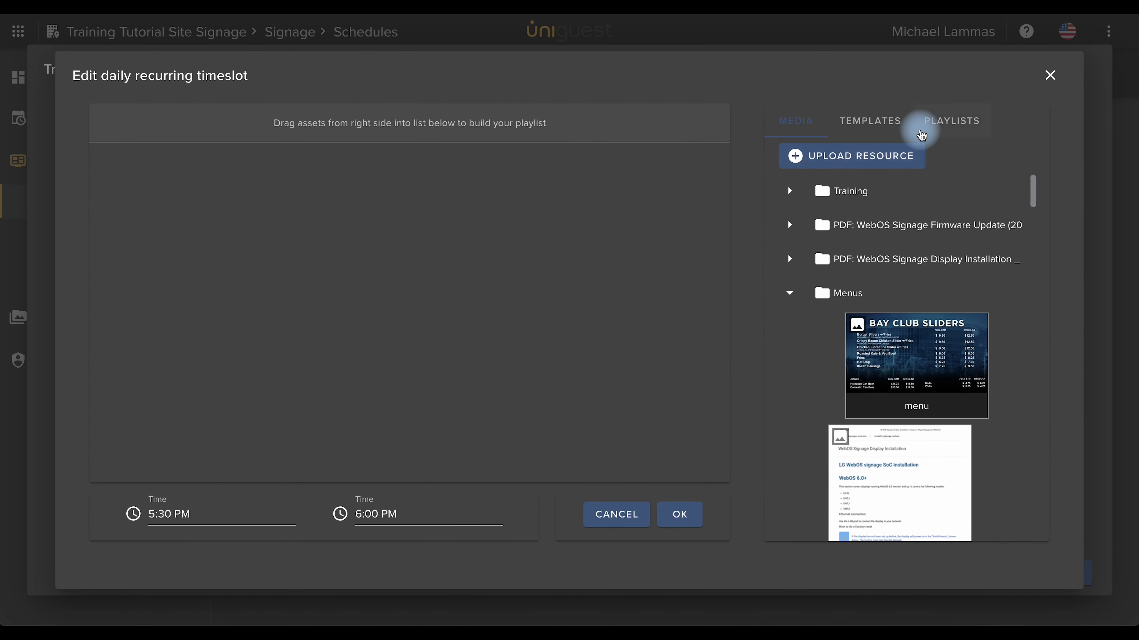
Add the existing Example1 playlist to the Friday timeslot's content list
click(921, 135)
scroll(892, 318, down, 3)
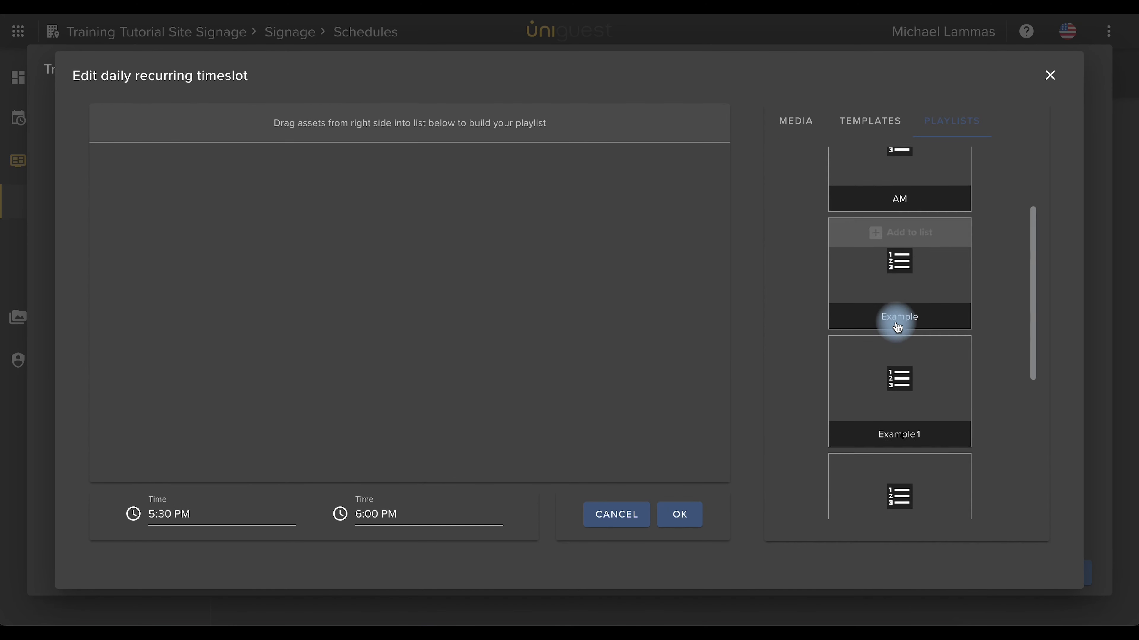
scroll(897, 326, down, 2)
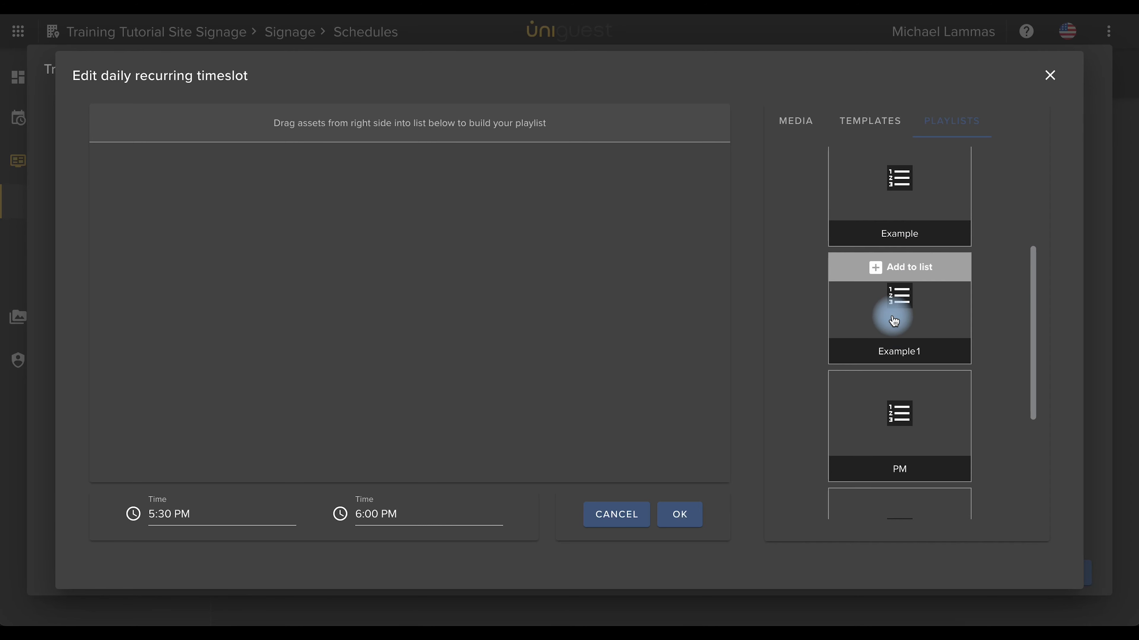
drag(894, 321, 350, 249)
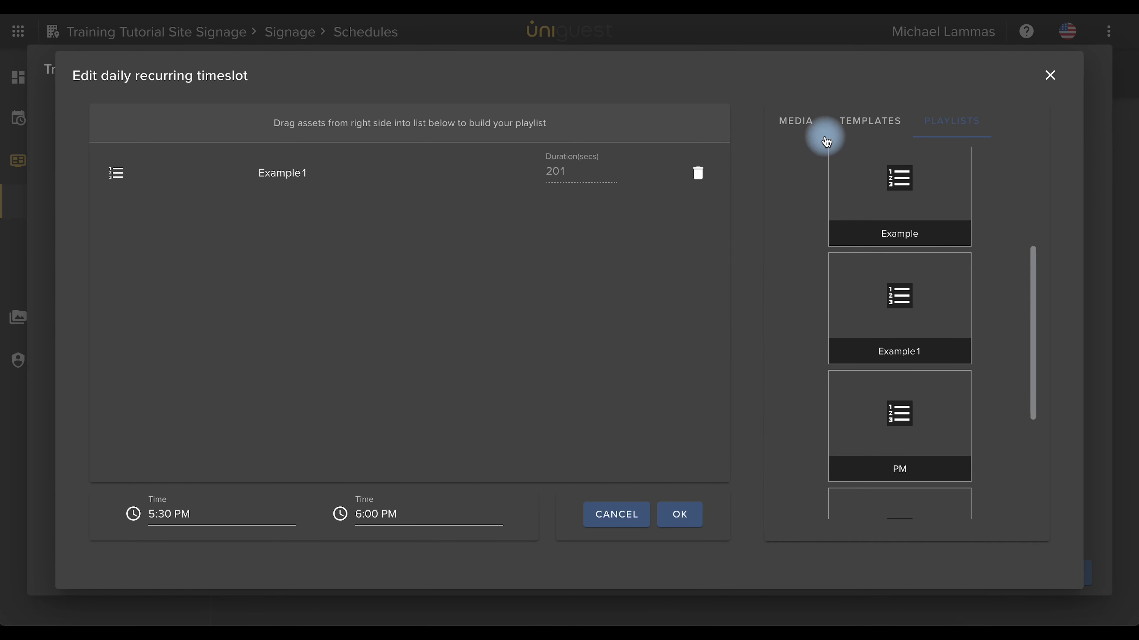
Add images 1 and 2 from the Training media folder to the Friday timeslot after the Example1 playlist
click(801, 120)
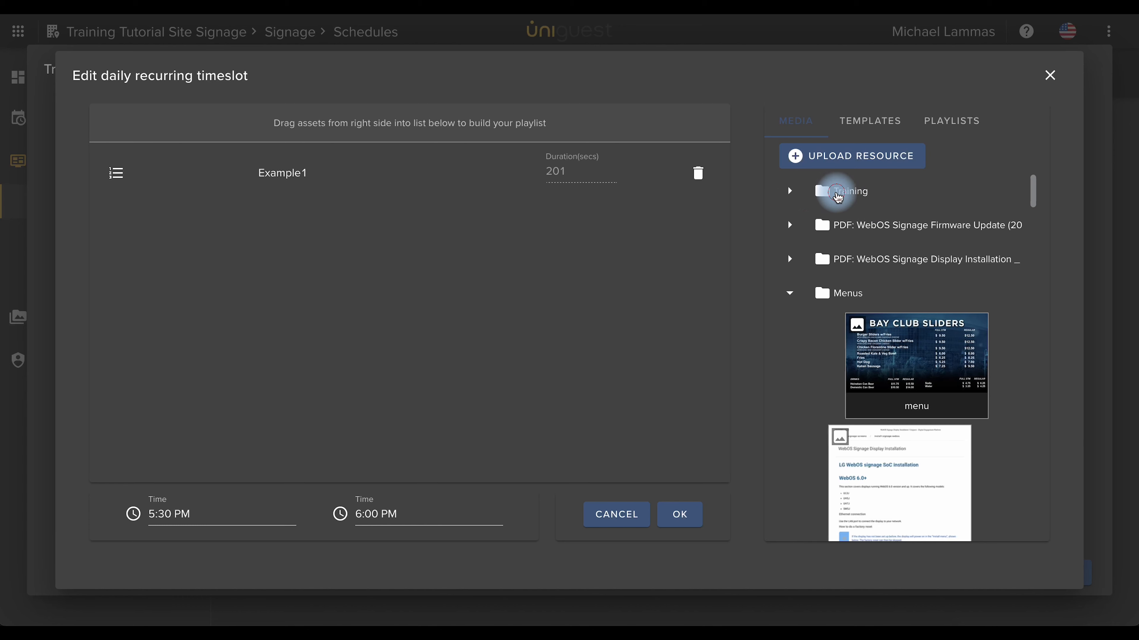
click(790, 191)
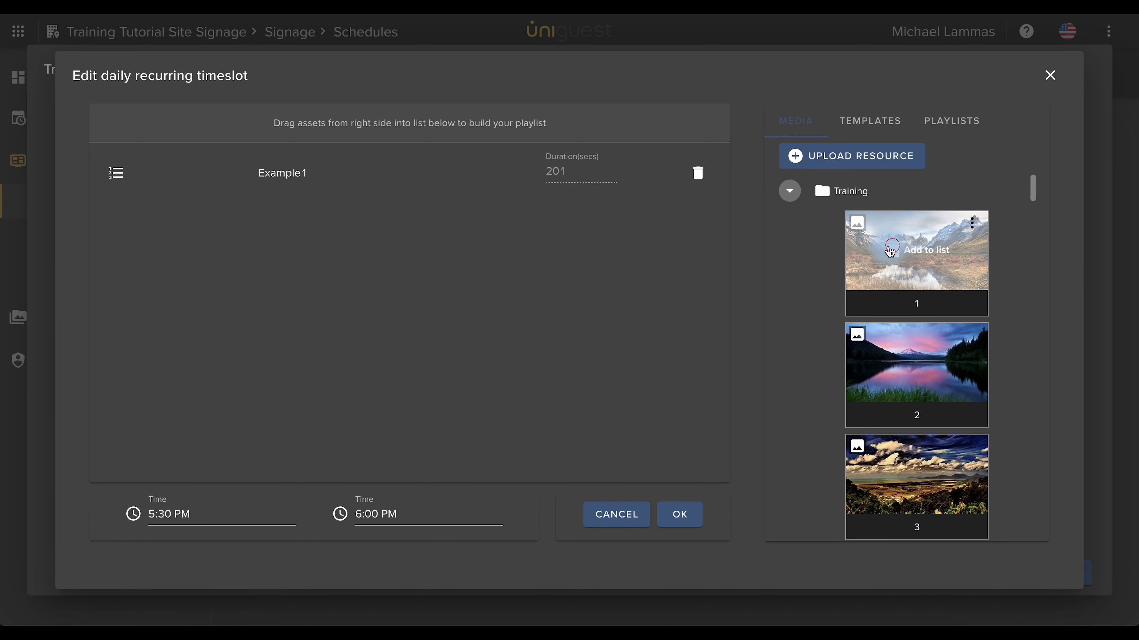
click(890, 250)
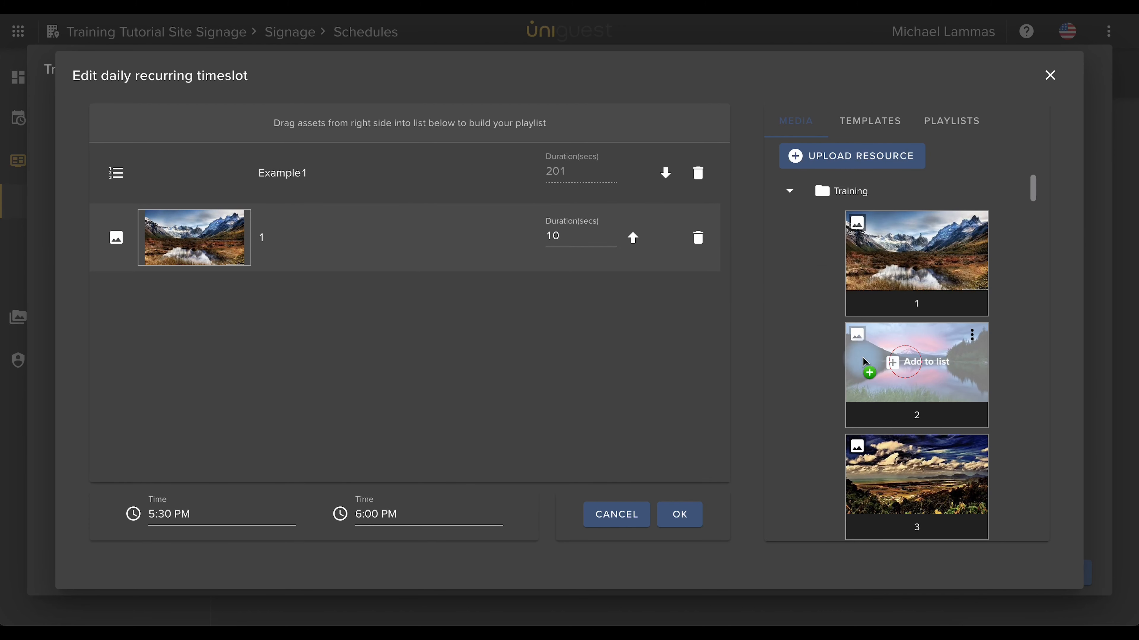
drag(865, 359, 528, 306)
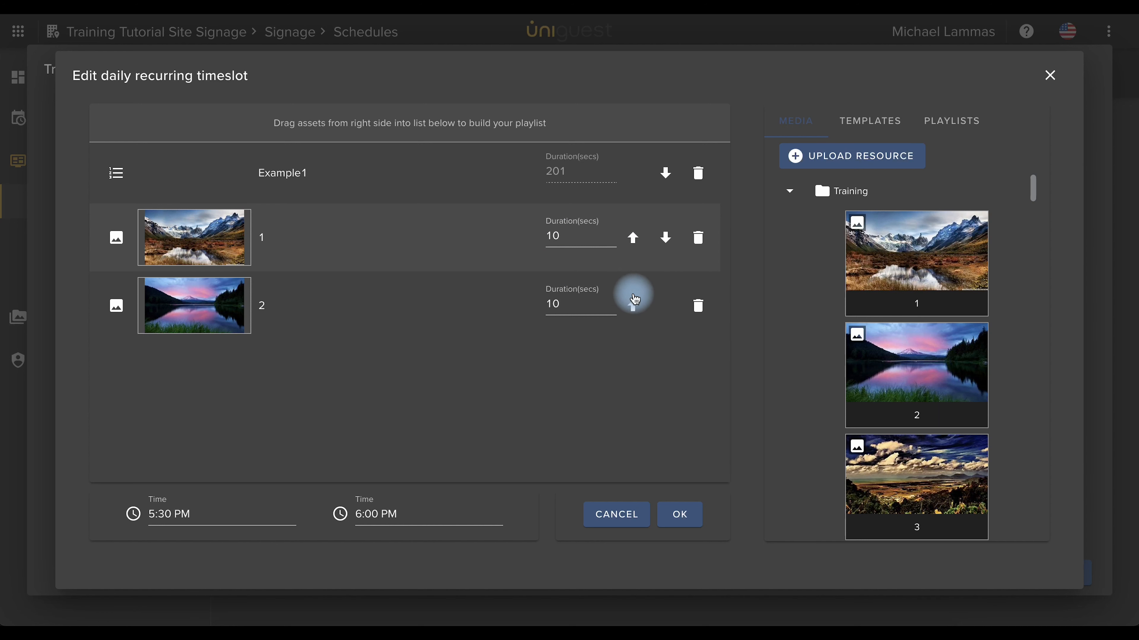
Reorder the Friday timeslot's entries so that image 2 plays before image 1
click(632, 309)
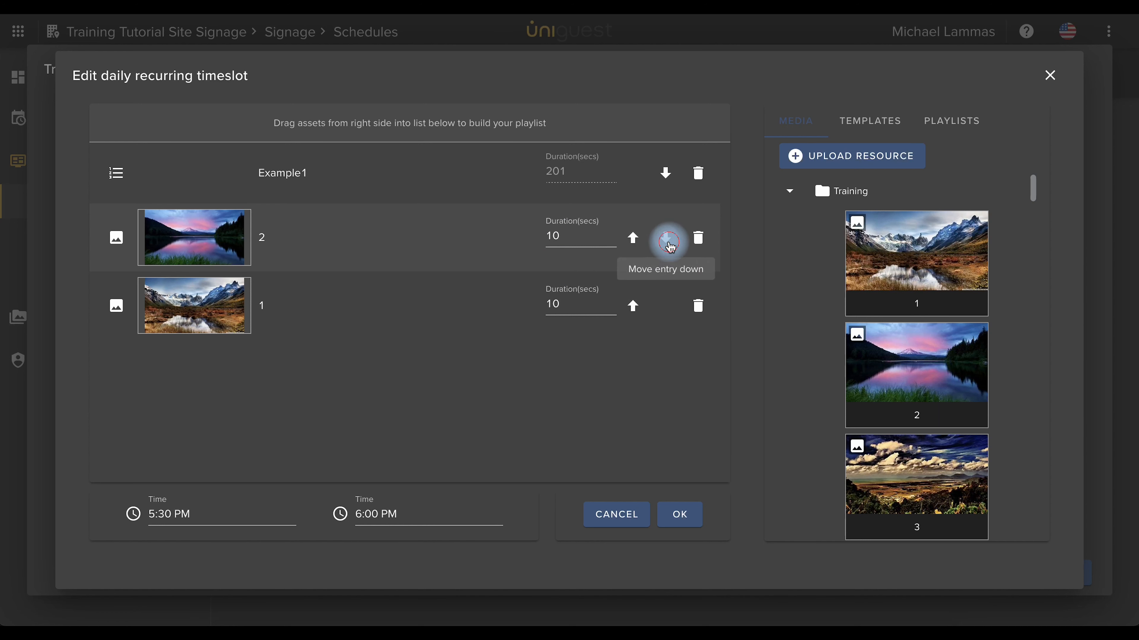
click(666, 239)
click(636, 315)
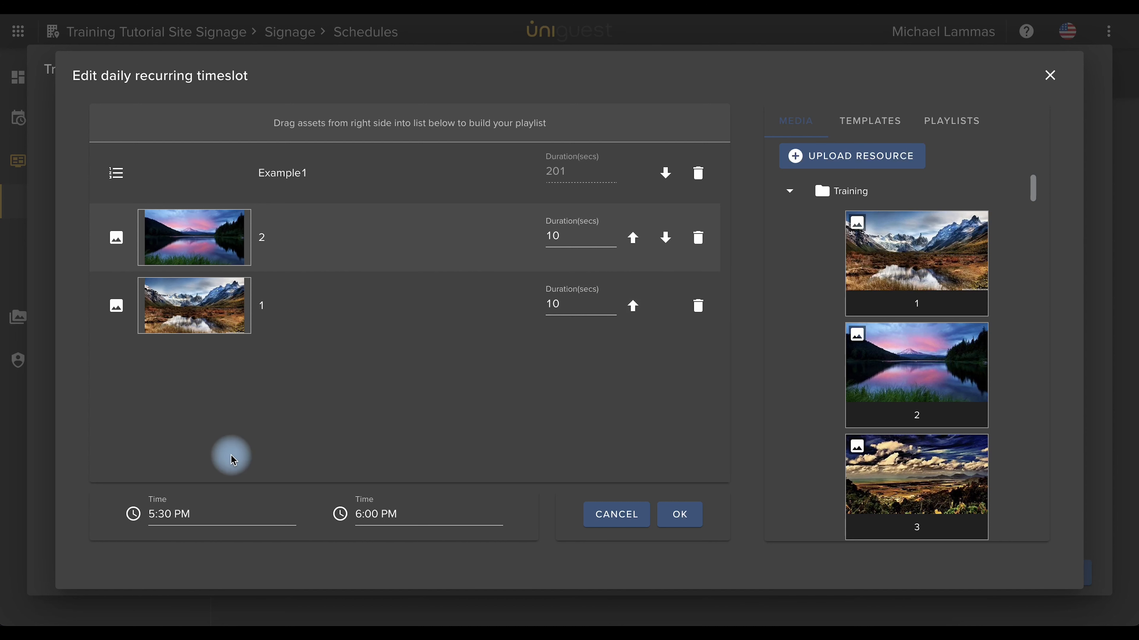
Set the Friday timeslot's end time to 9:00 PM and confirm the timeslot
click(341, 517)
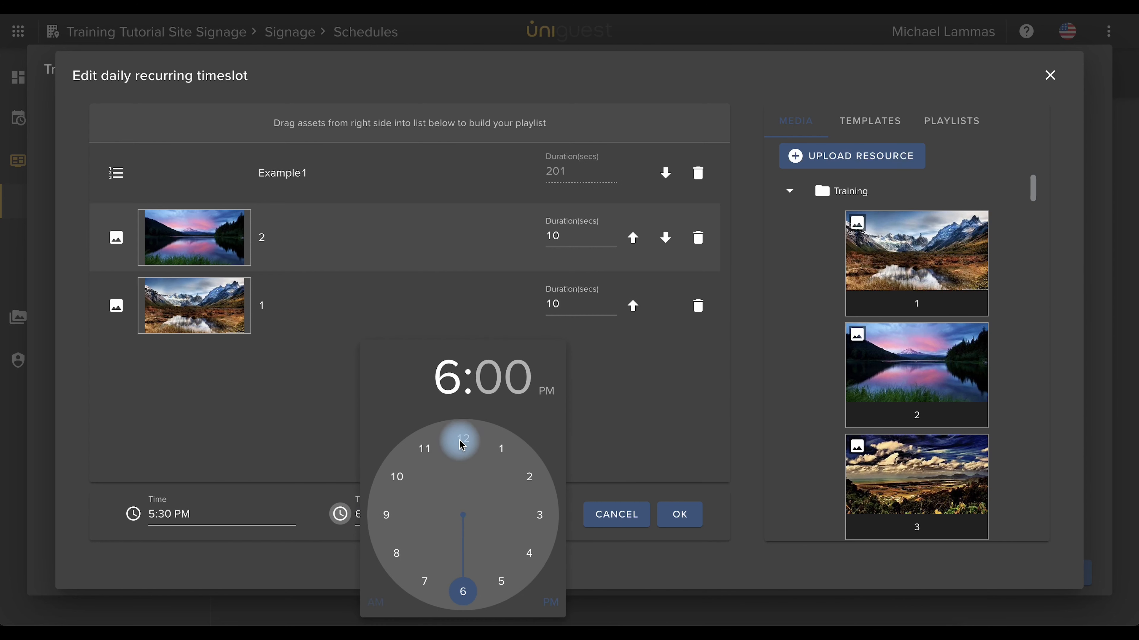
click(391, 512)
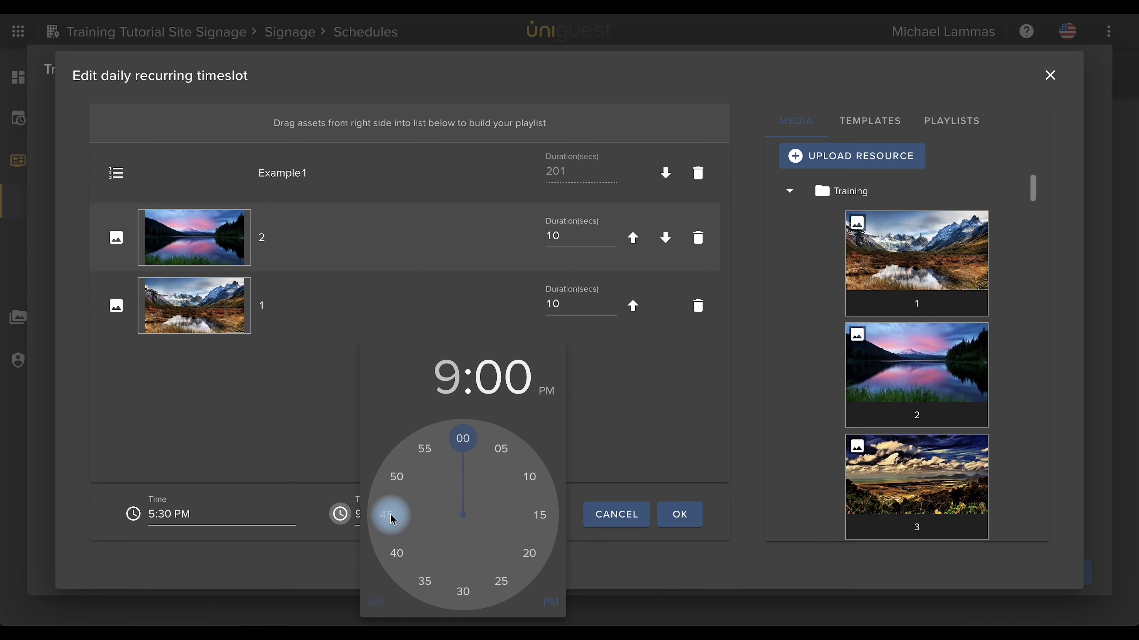
click(673, 516)
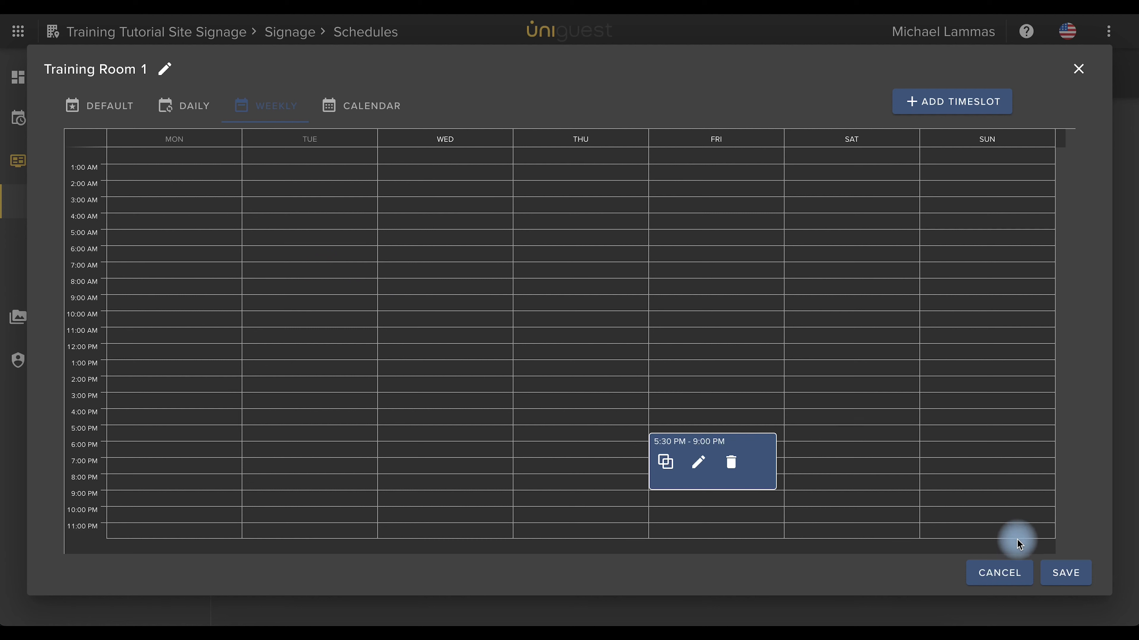
Create a calendar timeslot for December 25, 2023 from 8:15 AM to 8:30 AM and open it for editing
click(379, 112)
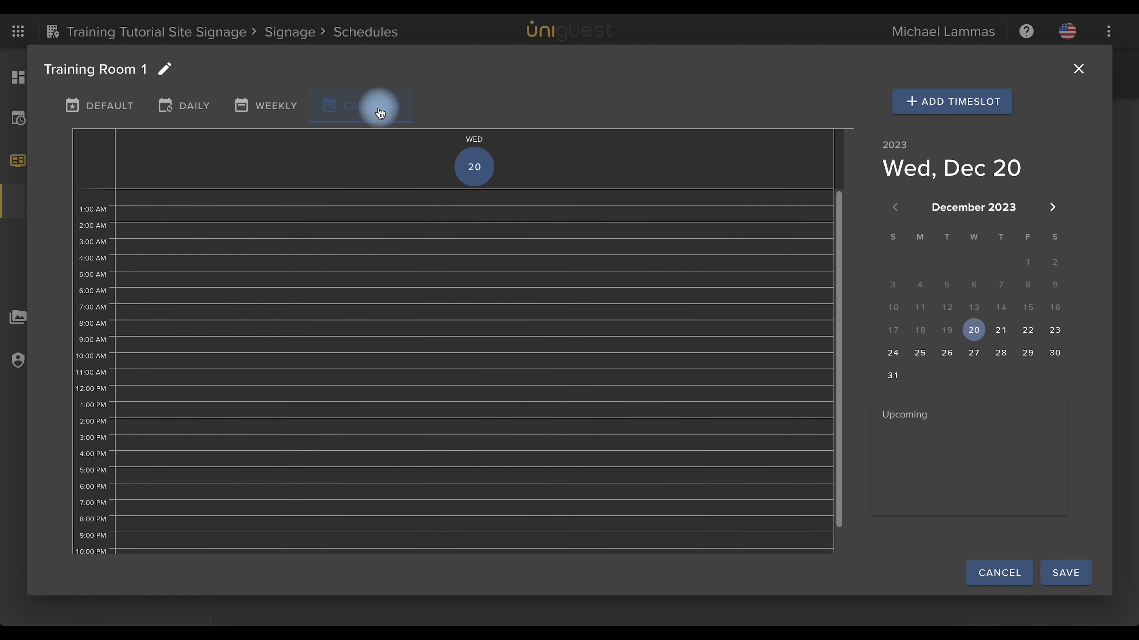
click(924, 357)
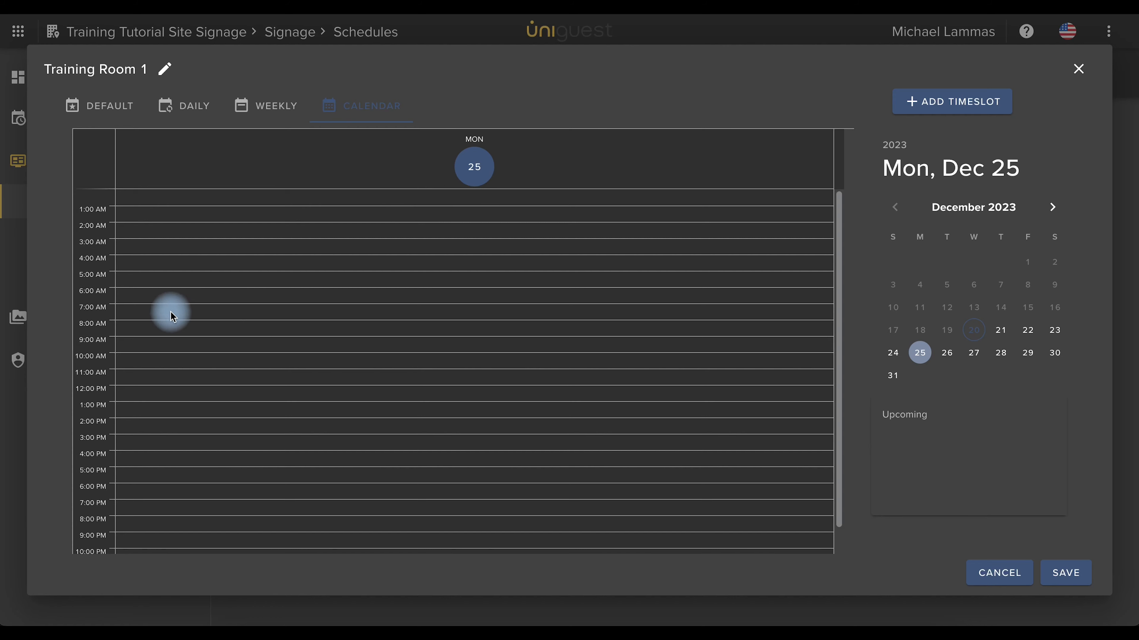
click(136, 331)
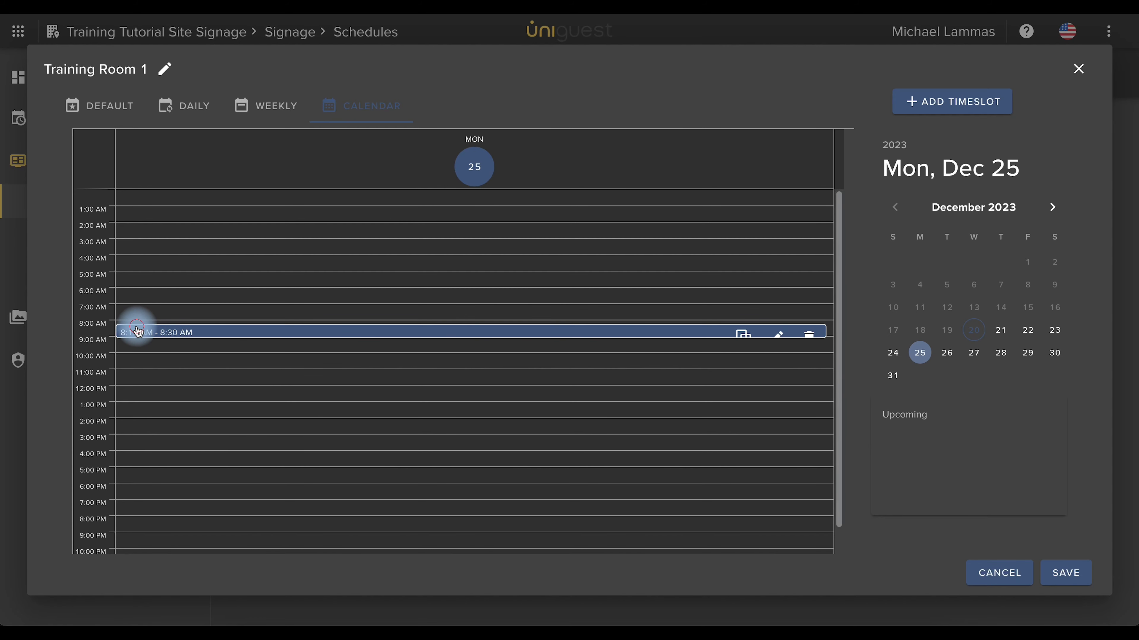
click(137, 331)
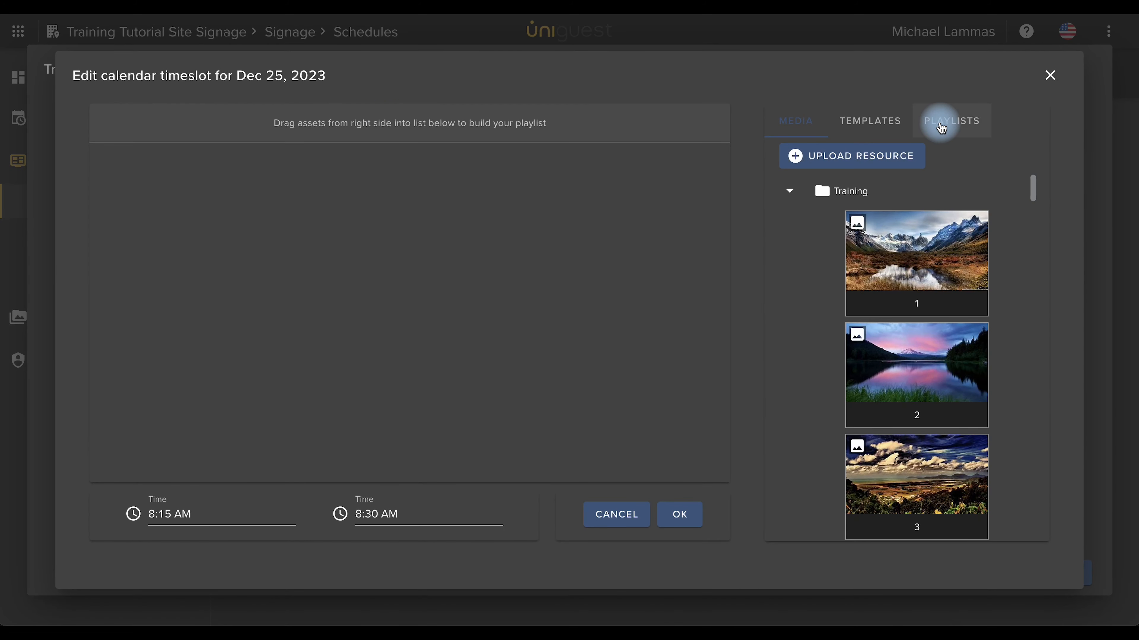
Add the AM playlist to the December 25 morning timeslot
click(941, 128)
mouse_move(918, 264)
scroll(918, 270, down, 2)
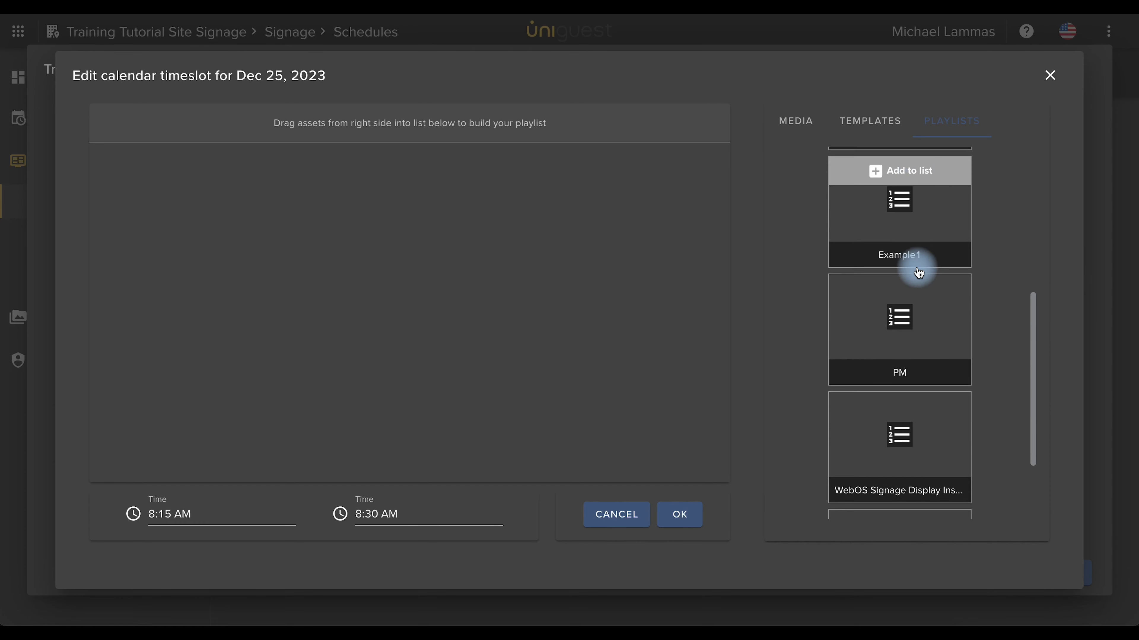
scroll(918, 270, up, 3)
drag(910, 287, 390, 226)
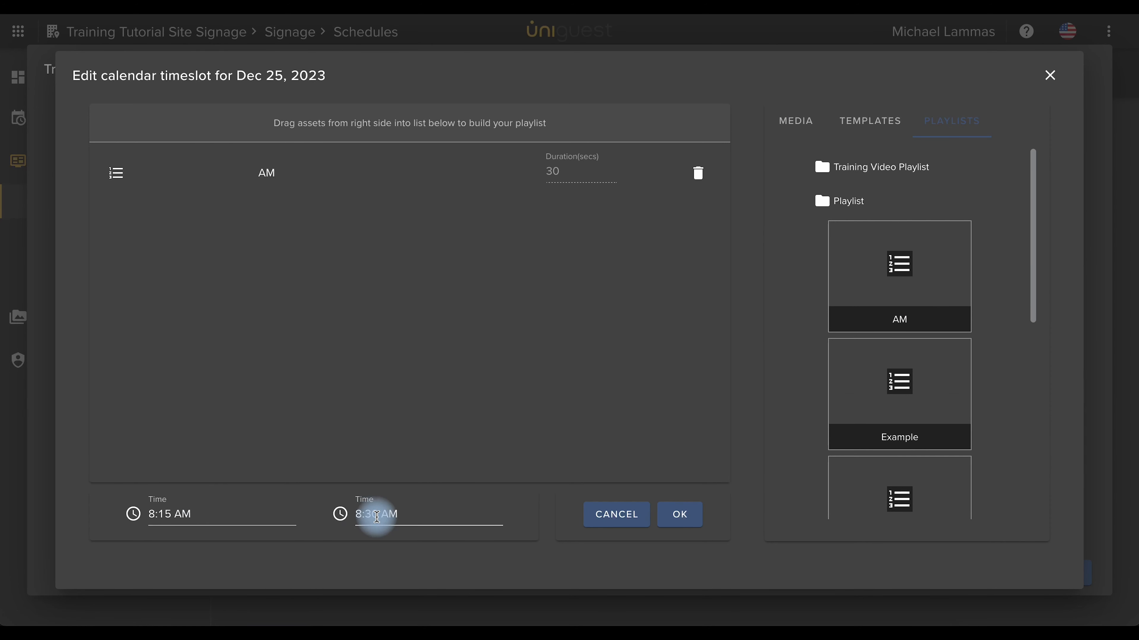
Try to set the December 25 morning timeslot's end time to 11:30 AM and confirm it
click(358, 516)
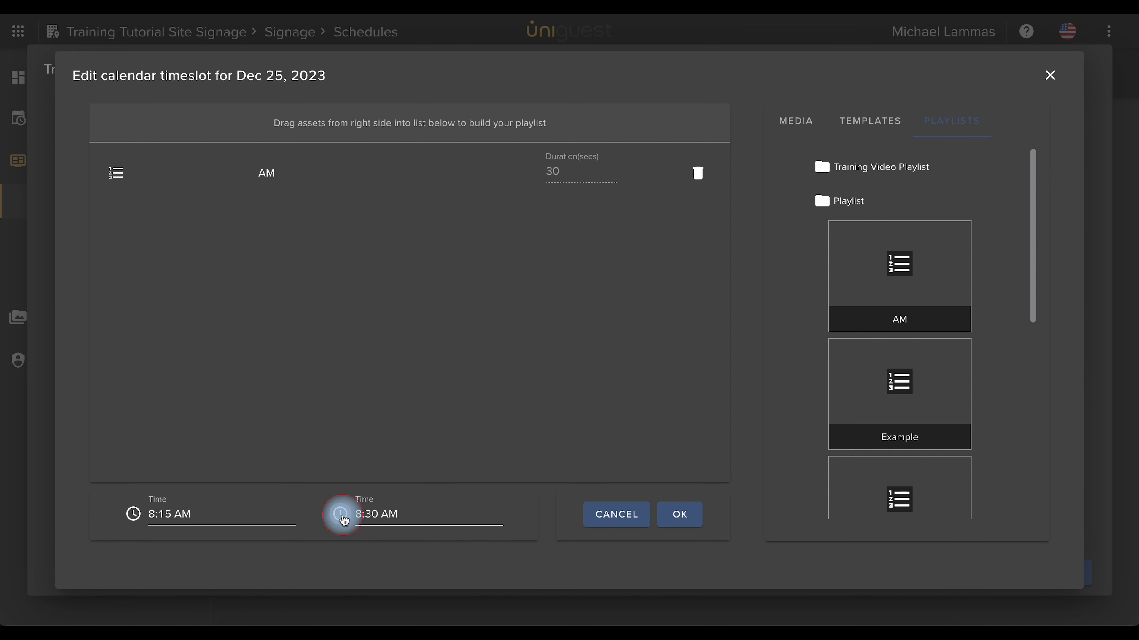
click(426, 450)
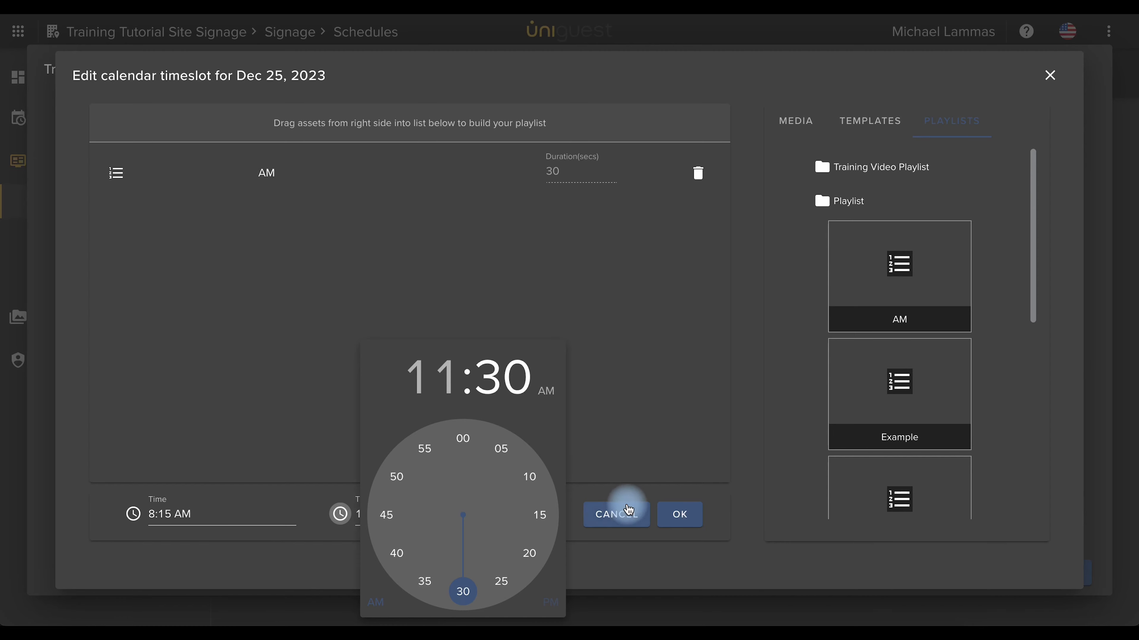
click(623, 485)
click(677, 518)
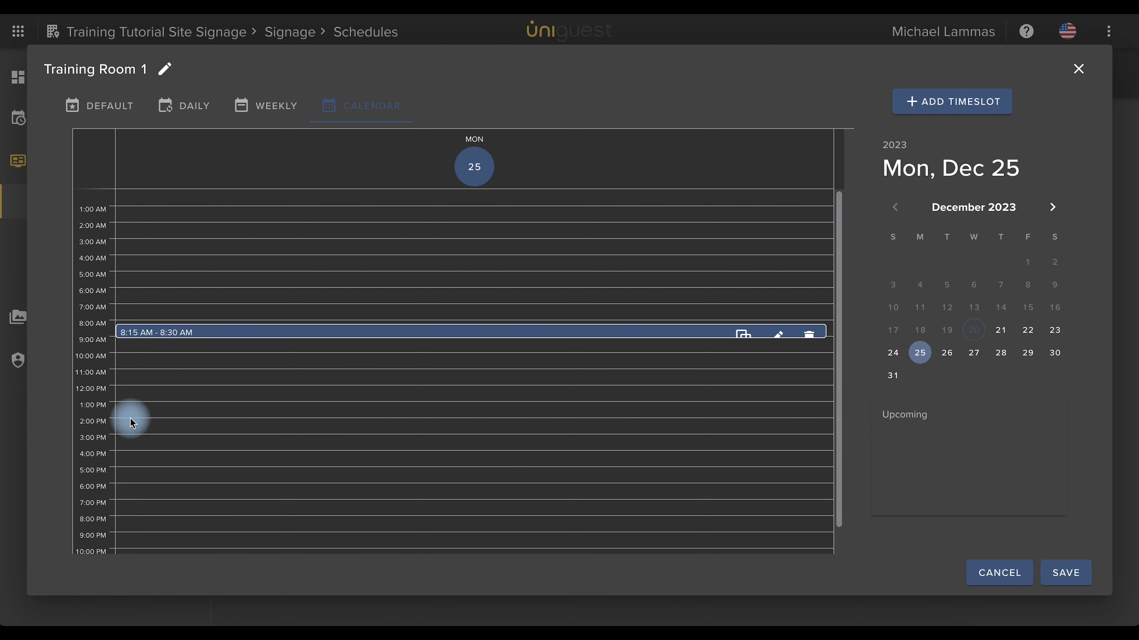
Reopen the December 25 morning timeslot, set its end time to 11:56 AM and confirm it
click(153, 333)
click(340, 514)
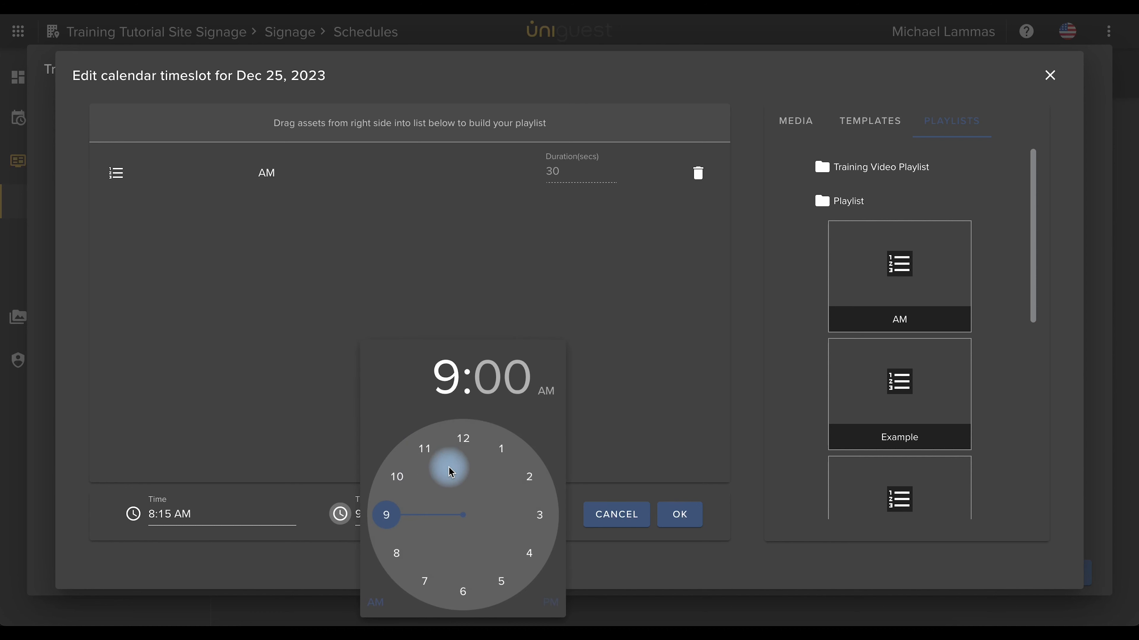
click(430, 449)
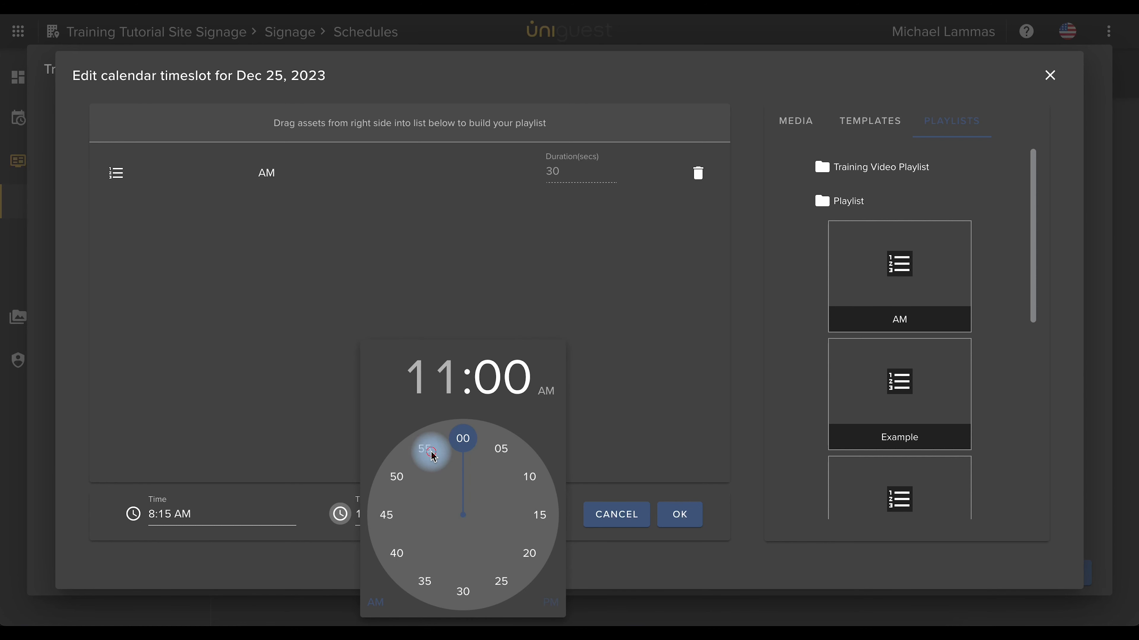
click(431, 454)
click(679, 515)
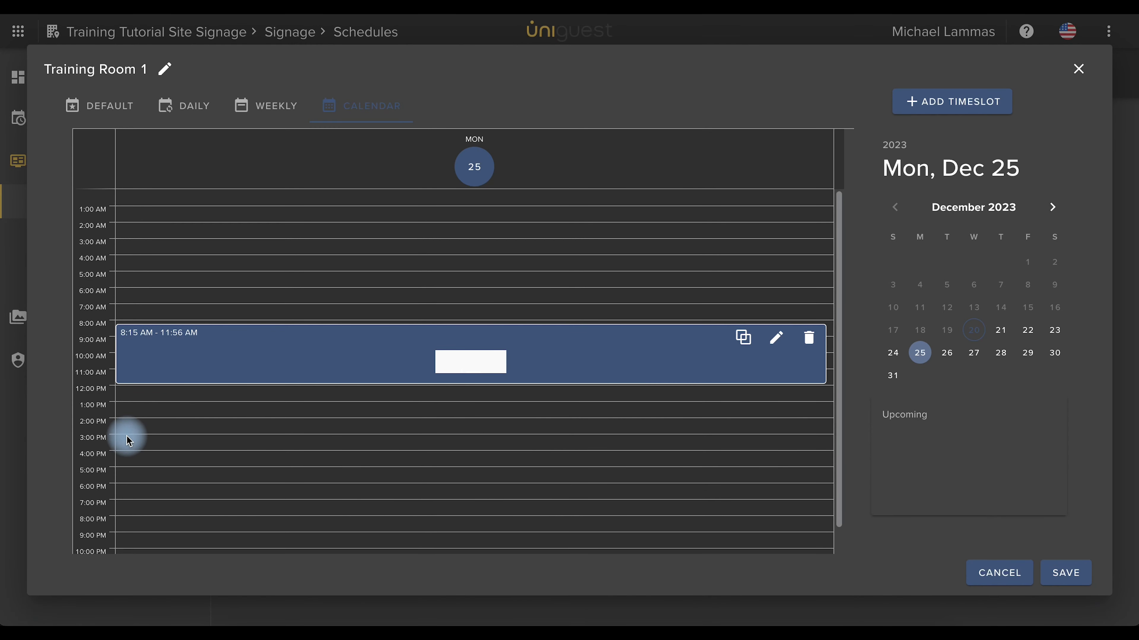
Create a second calendar timeslot on the afternoon of December 25, 2023 and set its start time to 2:00 PM
click(125, 423)
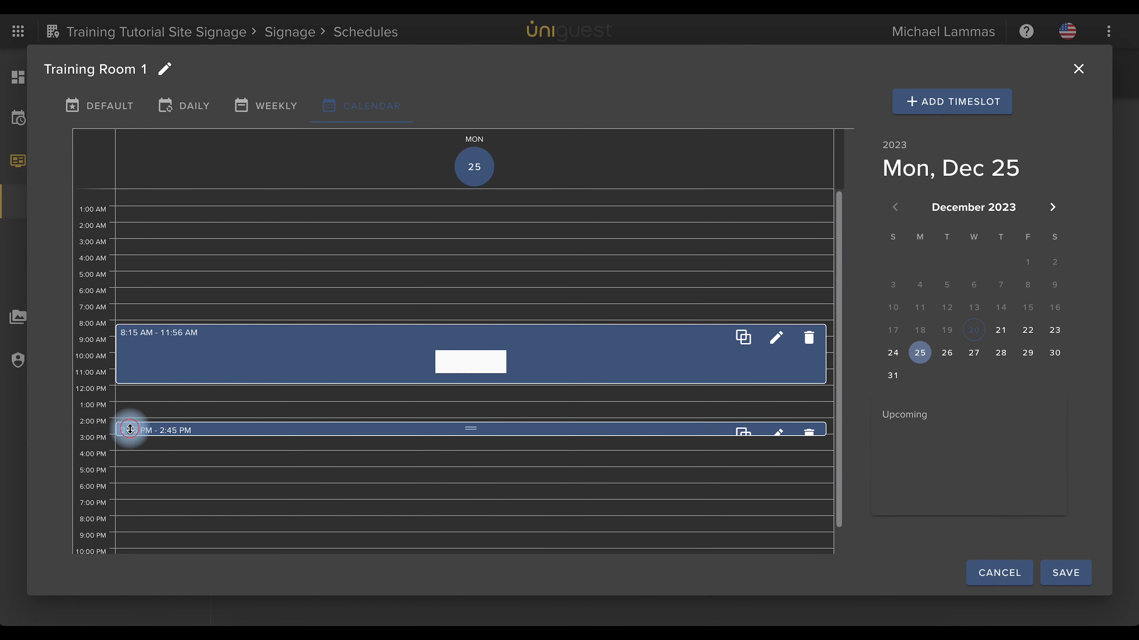
click(129, 429)
click(134, 514)
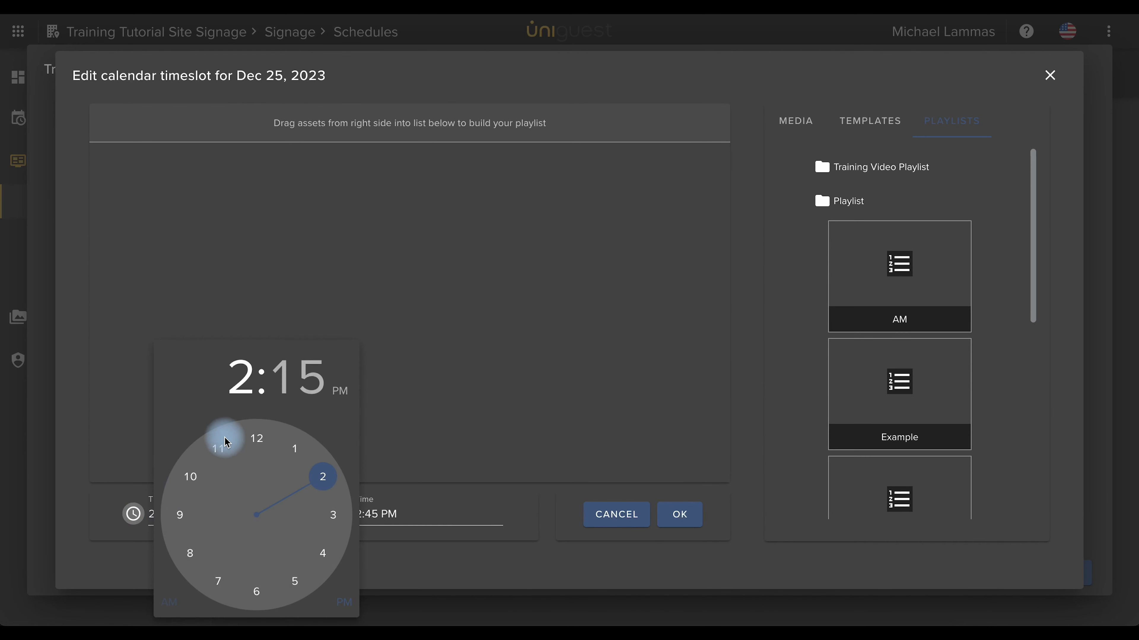
click(305, 383)
click(250, 438)
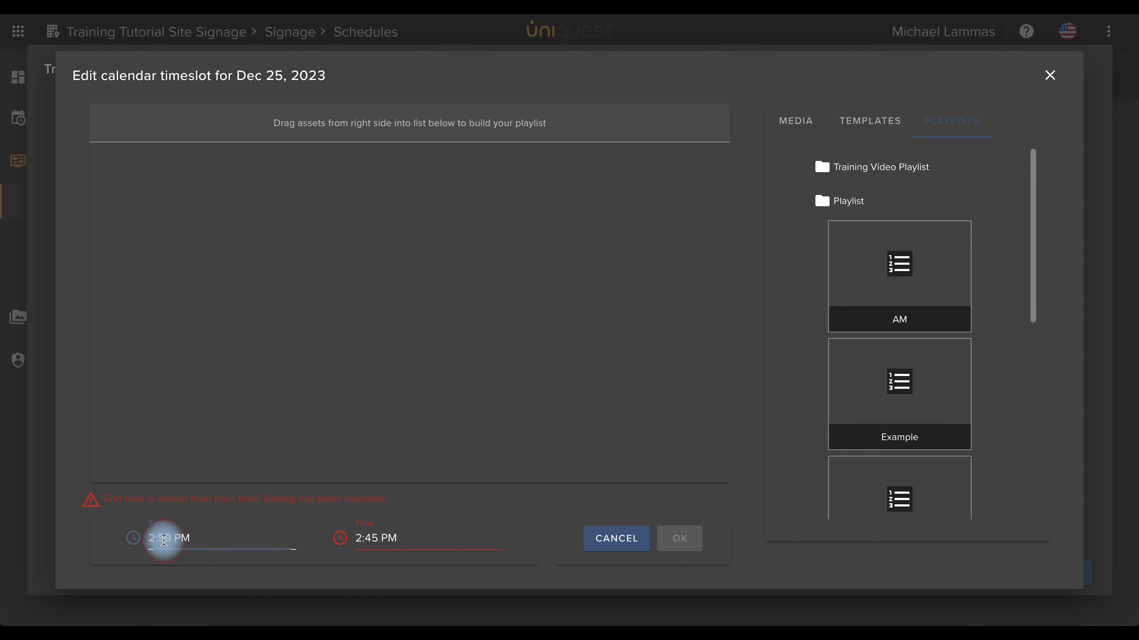
click(133, 538)
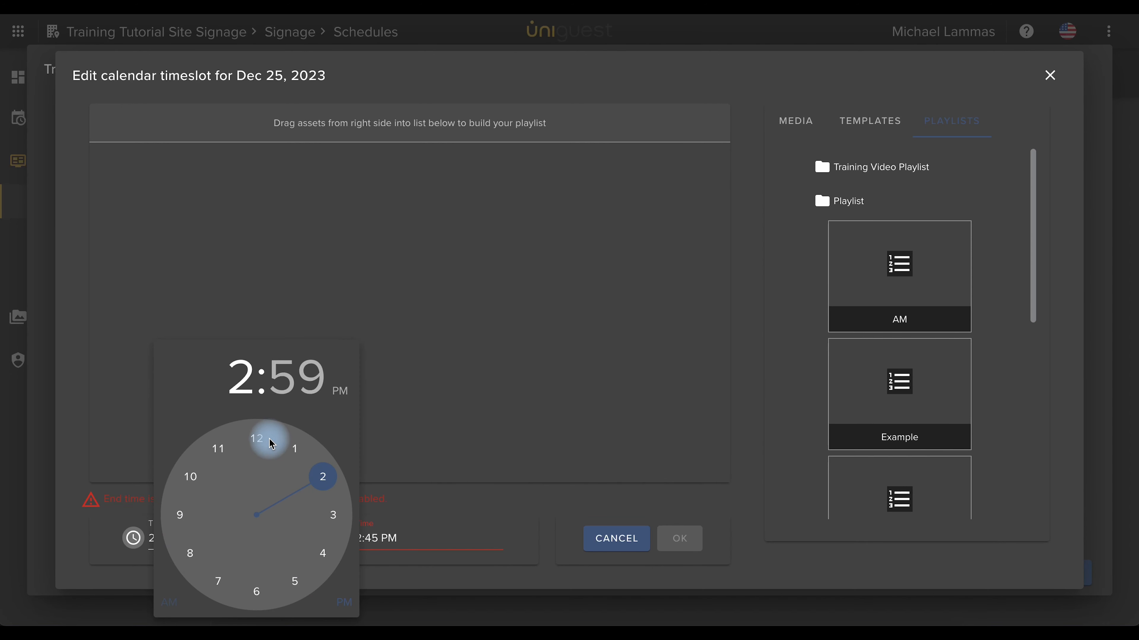
click(280, 387)
click(256, 437)
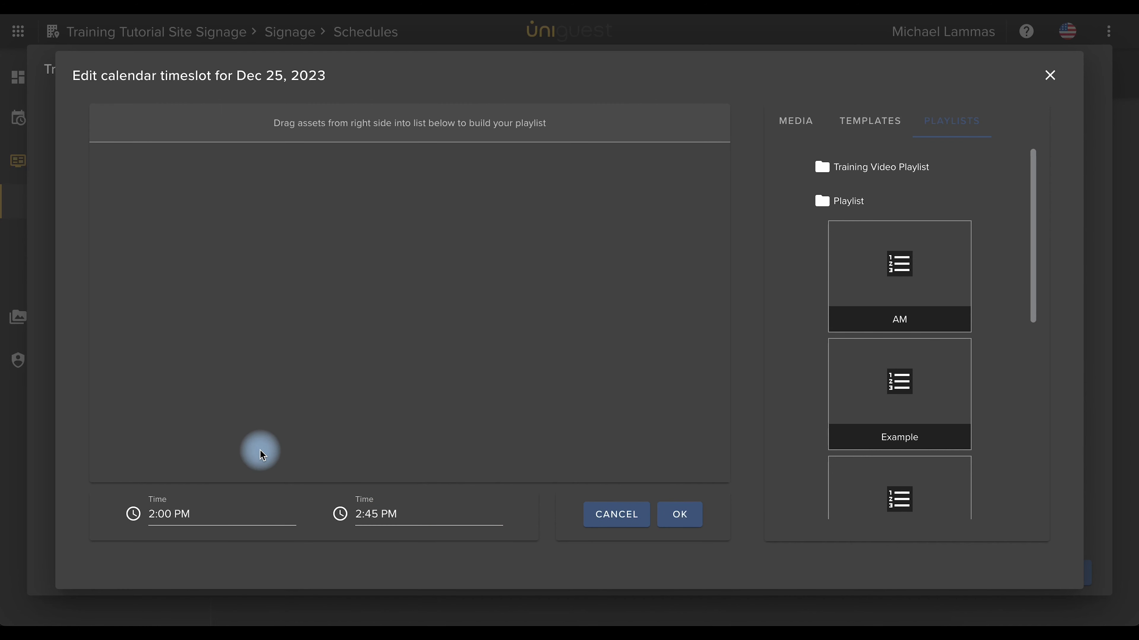
Set the December 25 afternoon timeslot's end time to 6:00 PM and confirm it
click(339, 514)
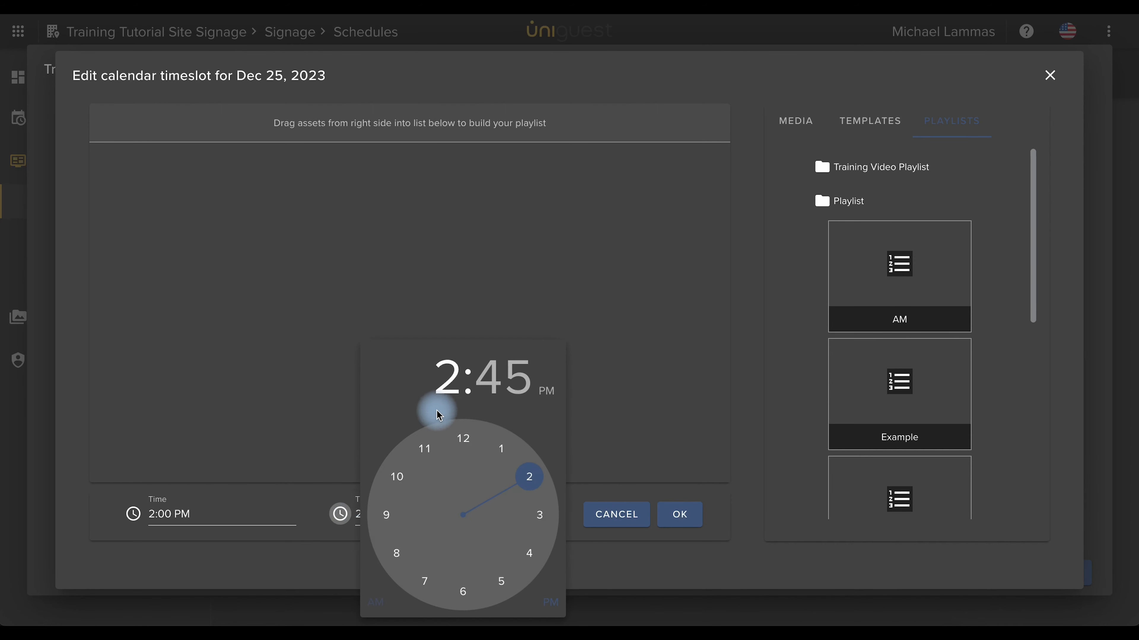
click(463, 589)
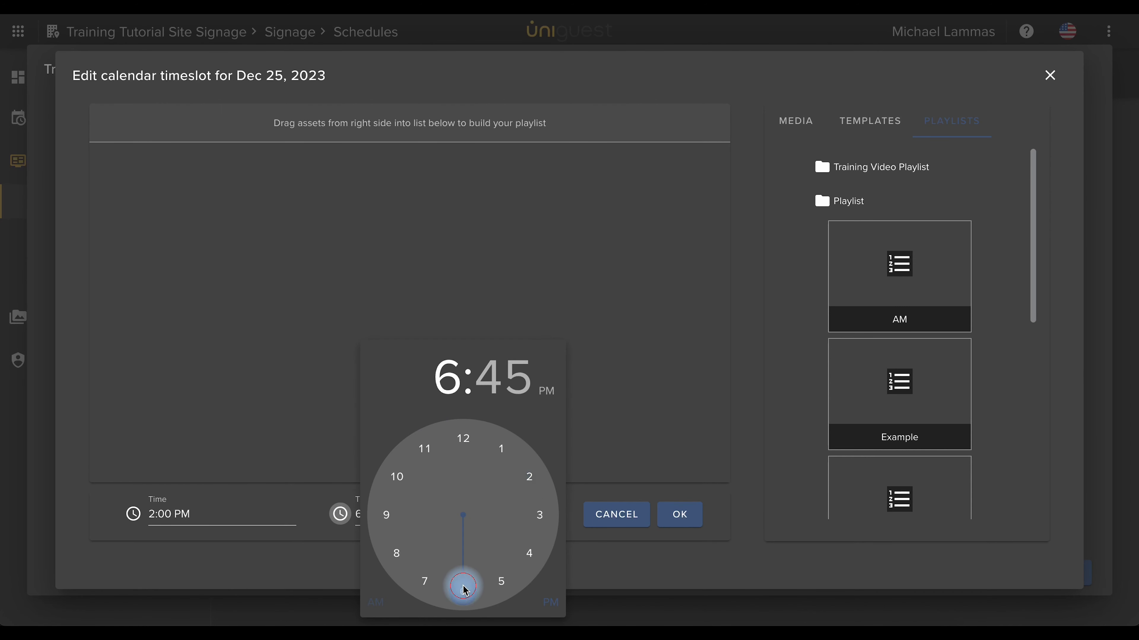
click(464, 436)
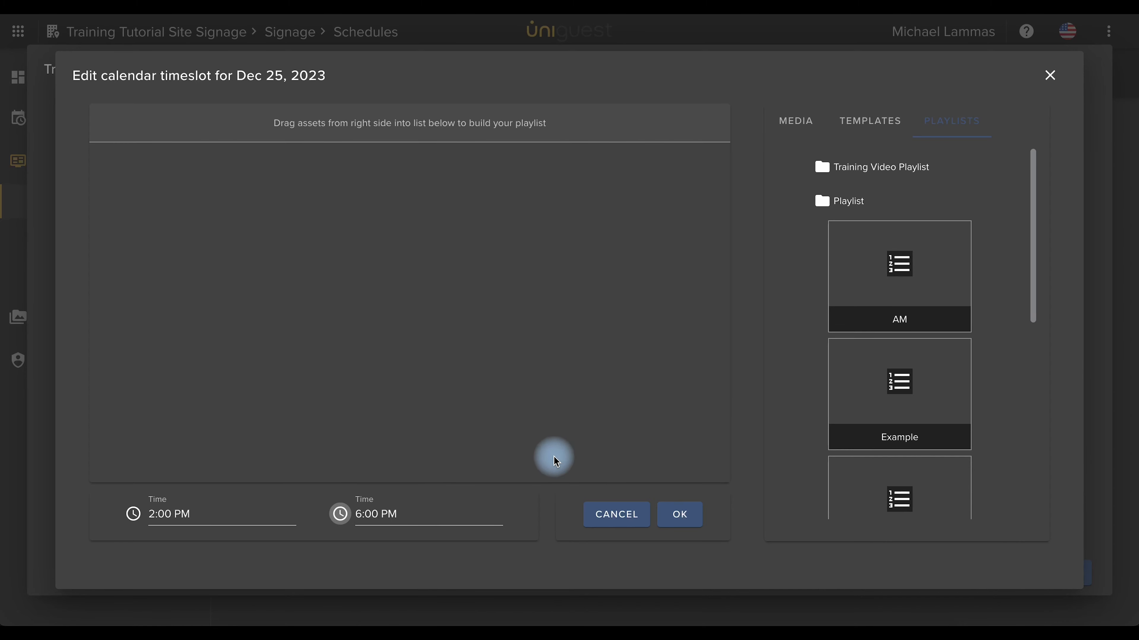
click(680, 514)
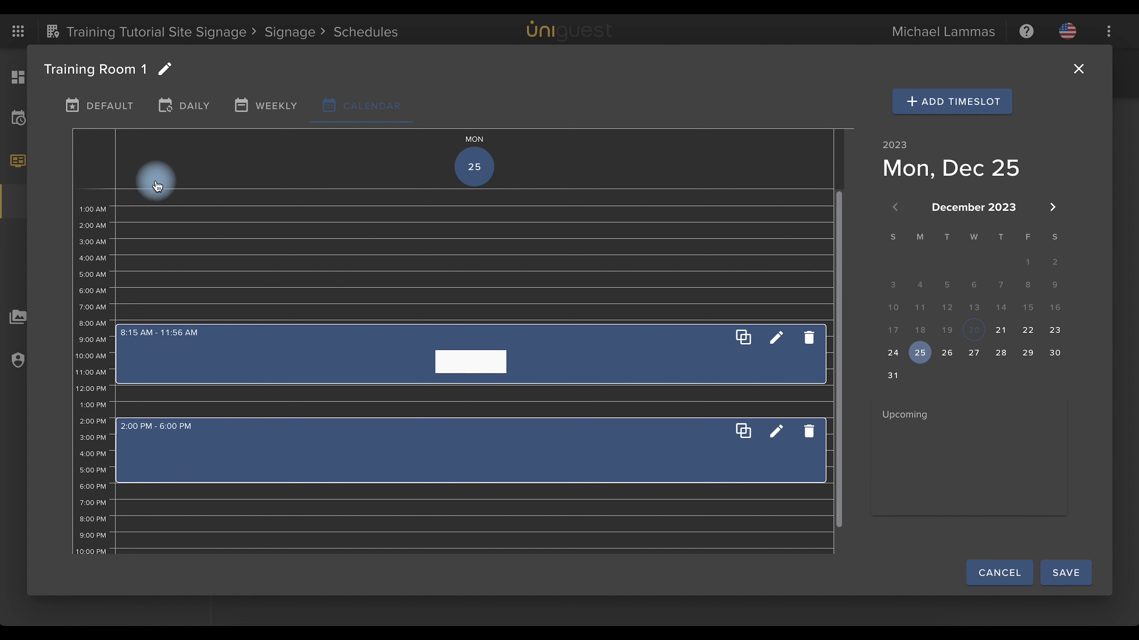
Reopen the December 25 afternoon timeslot, add a playlist from further down the playlist library to it and confirm
click(154, 445)
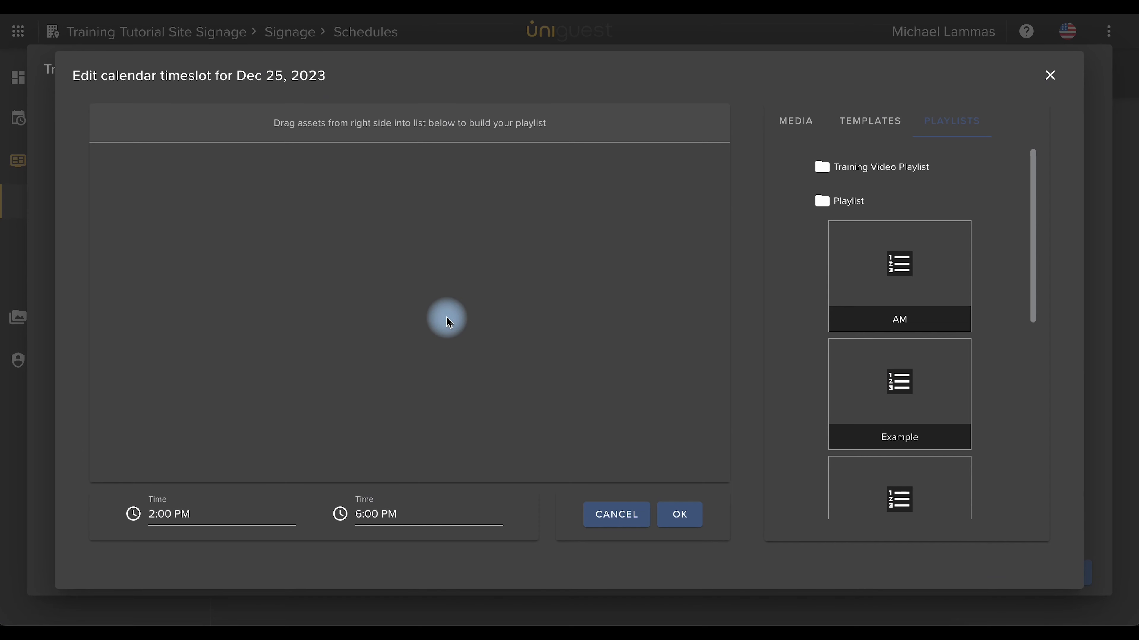
scroll(874, 399, down, 3)
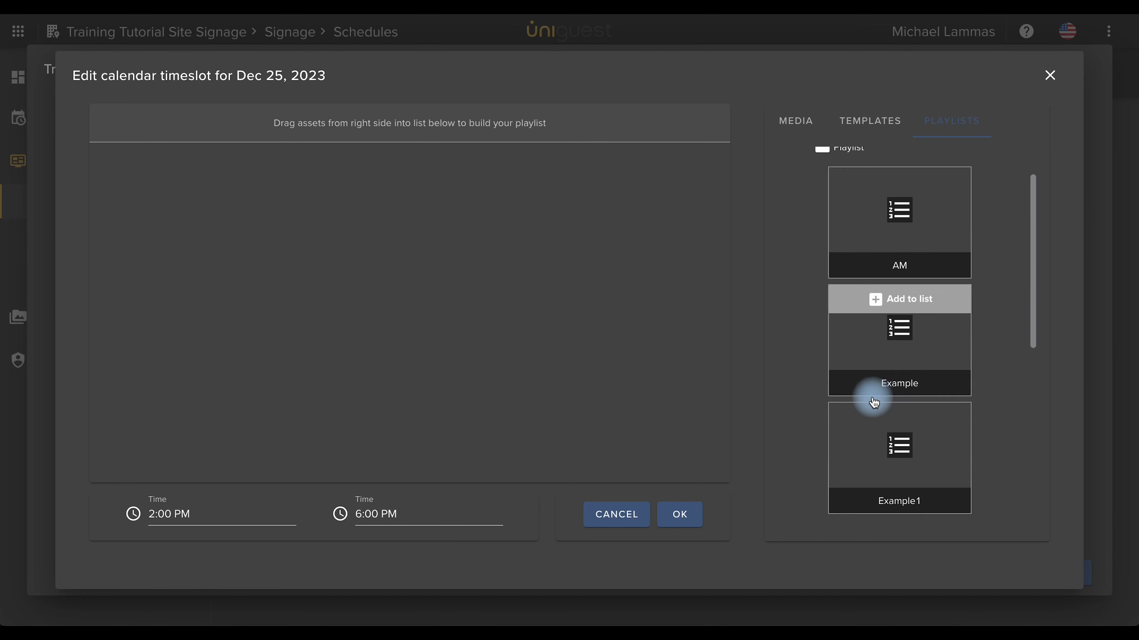
scroll(873, 403, down, 2)
drag(879, 412, 432, 261)
click(675, 512)
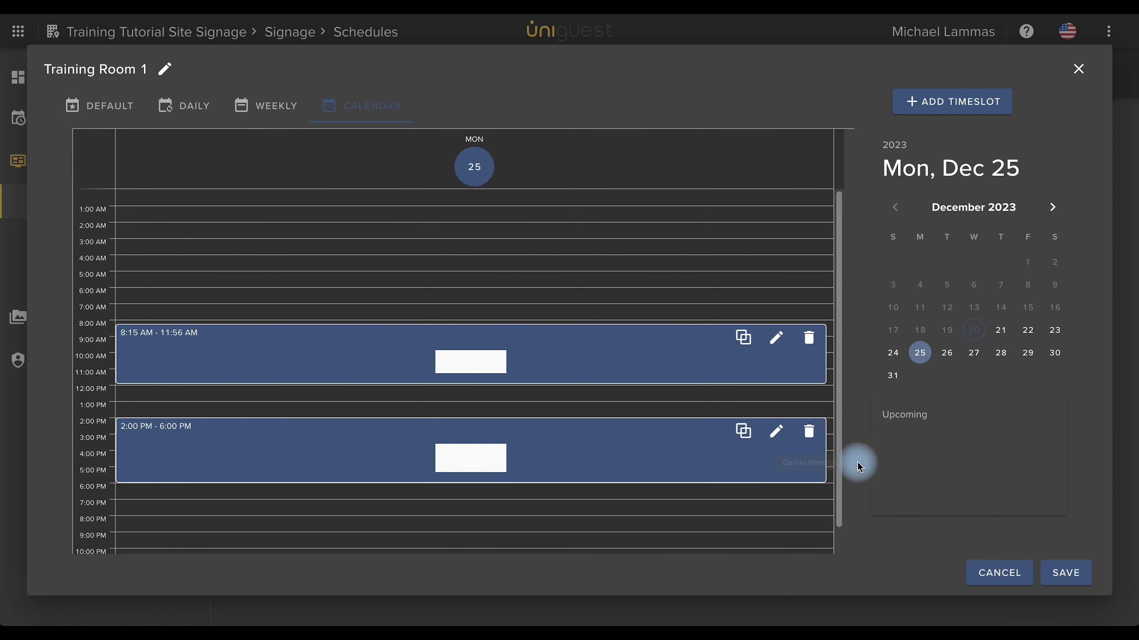
Save the Training Room 1 schedule and push the update to the affected screens immediately
click(1062, 577)
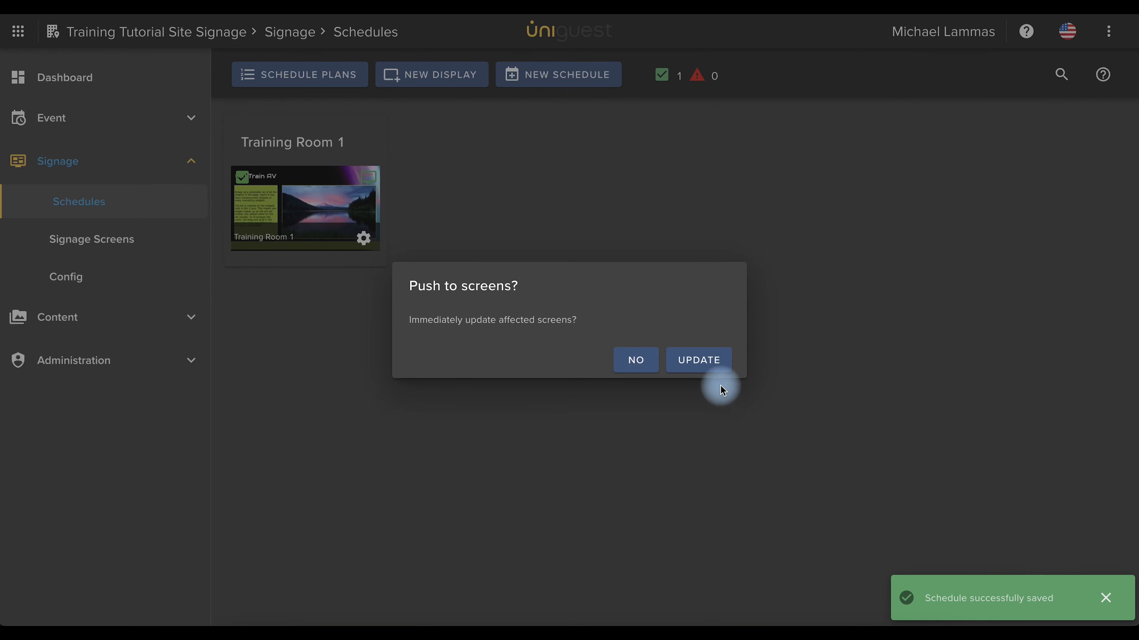
click(710, 362)
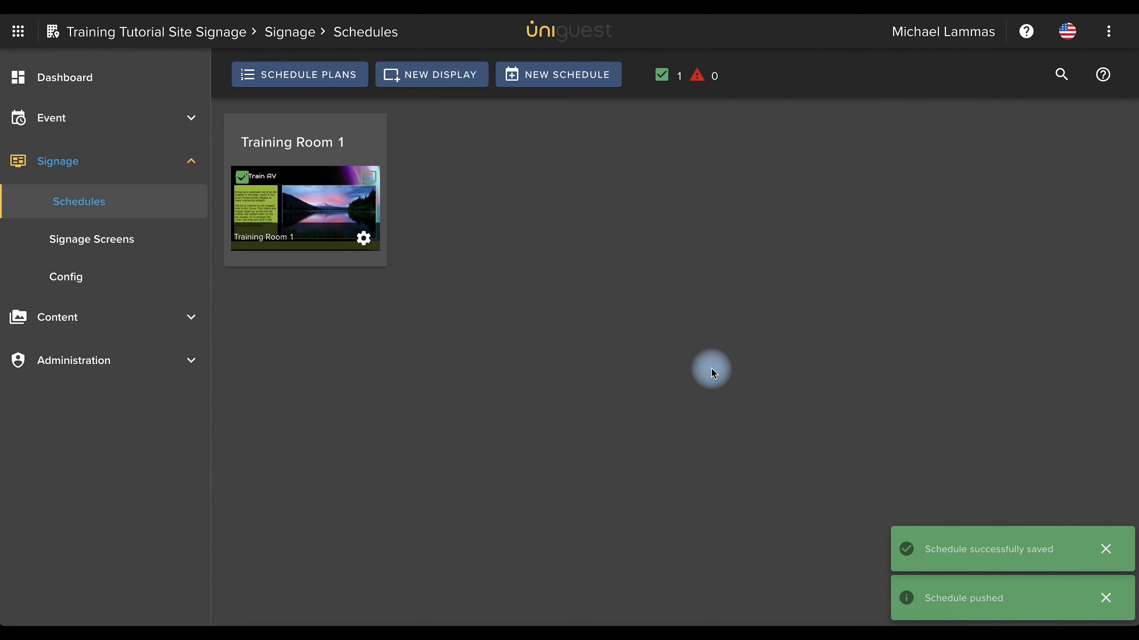